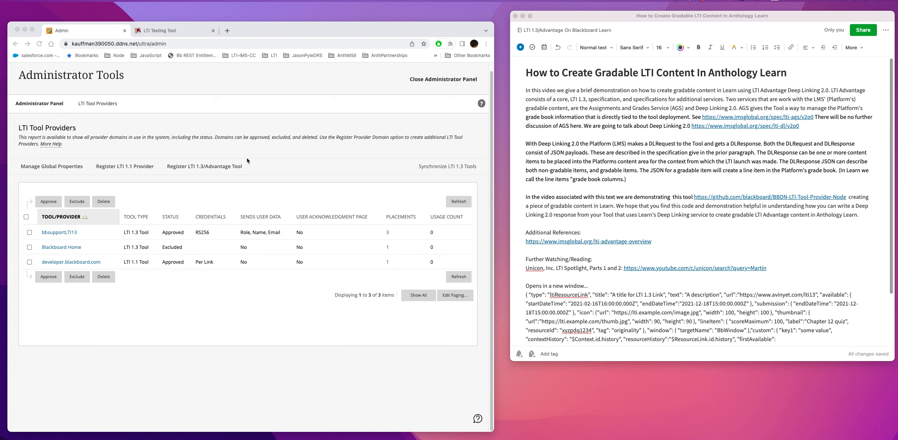
Copy the application ID of bbdn-lti.ngrok.io from the LTI Testing Tool's application list.
{"action": "left_click", "coordinate": [264, 160]}
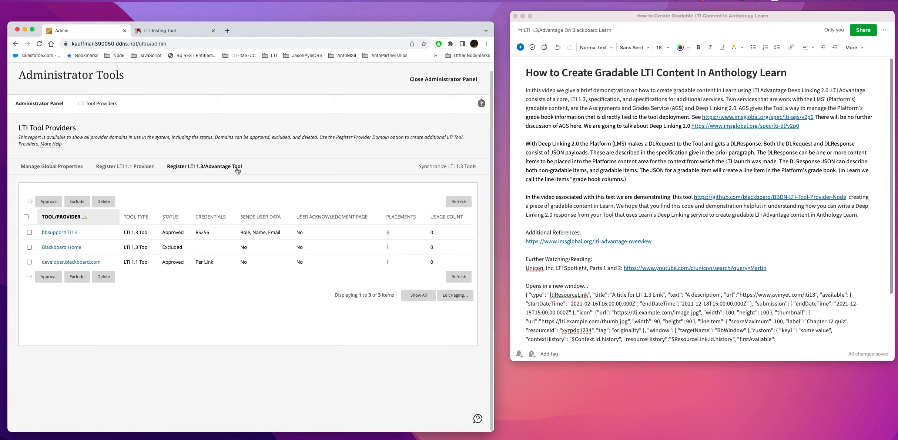
{"action": "left_click", "coordinate": [166, 34]}
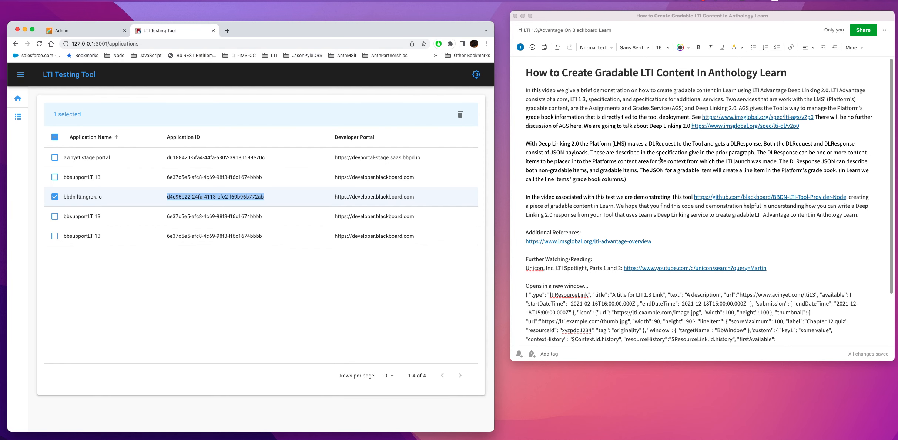
{"action": "left_click", "coordinate": [854, 194]}
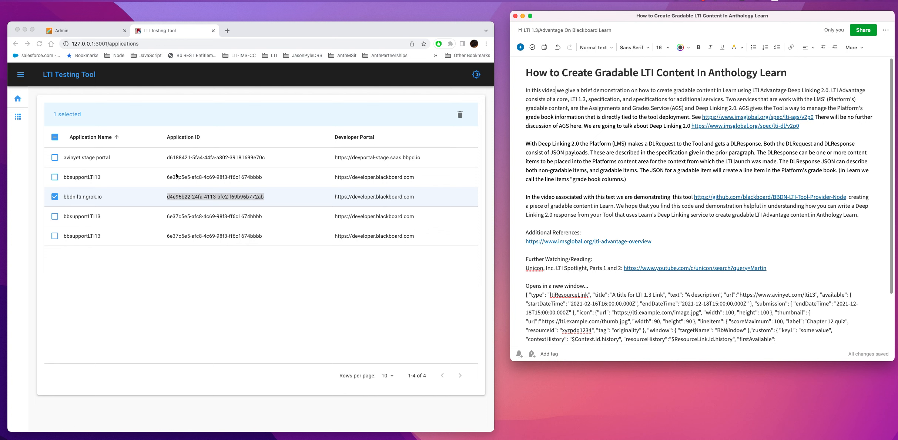
{"action": "right_click", "coordinate": [191, 198]}
{"action": "left_click", "coordinate": [202, 213]}
Register a new LTI 1.3/Advantage tool in the Learn administrator site, using the copied application ID as its Client ID.
{"action": "left_click", "coordinate": [91, 34]}
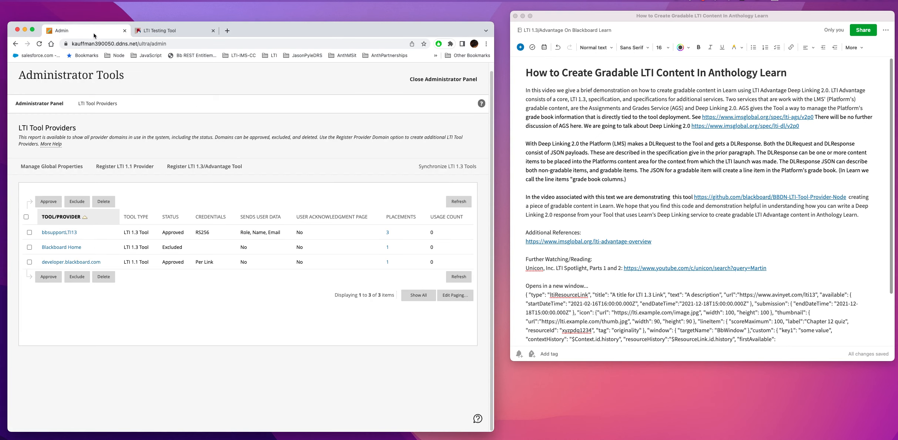
{"action": "left_click", "coordinate": [226, 166]}
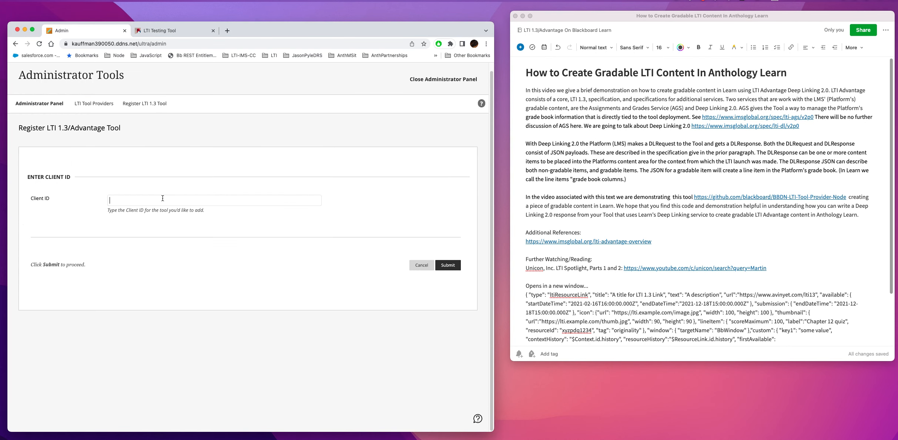
{"action": "key", "text": "super+v"}
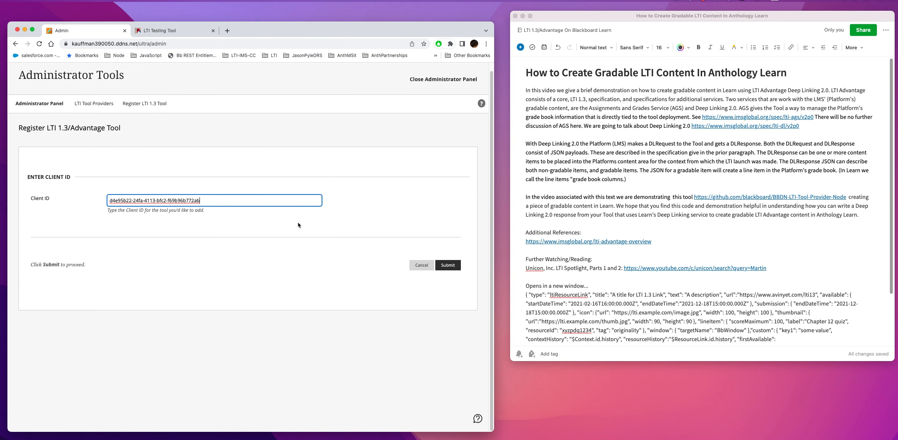
{"action": "left_click", "coordinate": [448, 265]}
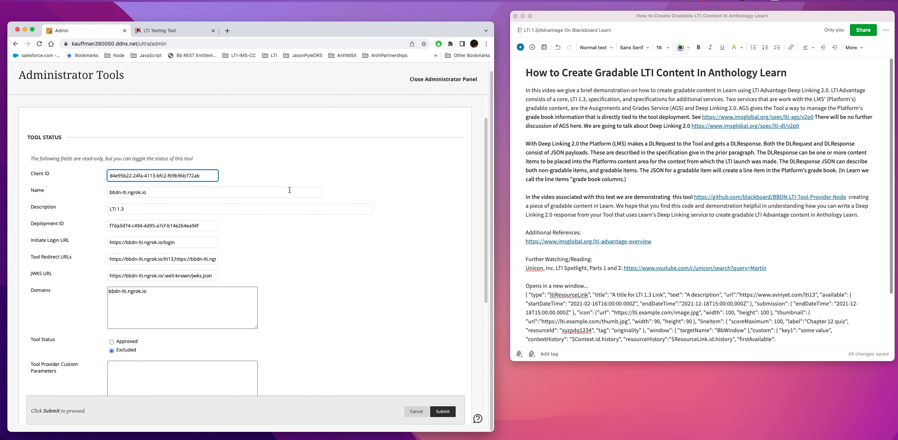
Copy the tool's Deployment ID and paste it below the JSON text at the end of the note.
{"action": "scroll", "coordinate": [289, 190], "scroll_direction": "down", "scroll_amount": 2}
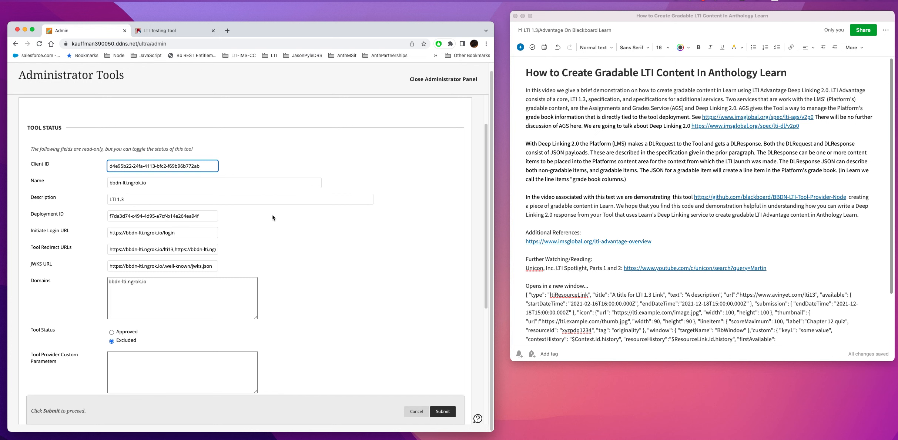
{"action": "left_click_drag", "start_coordinate": [199, 216], "coordinate": [73, 212]}
{"action": "right_click", "coordinate": [165, 219]}
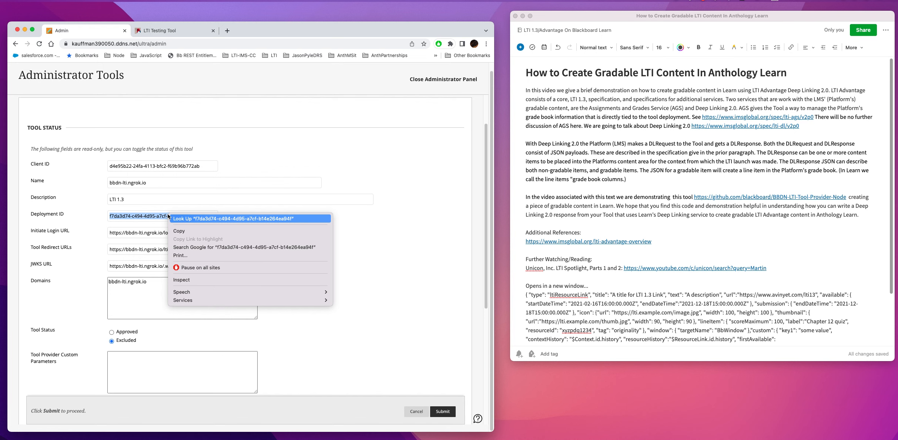
{"action": "left_click", "coordinate": [181, 230]}
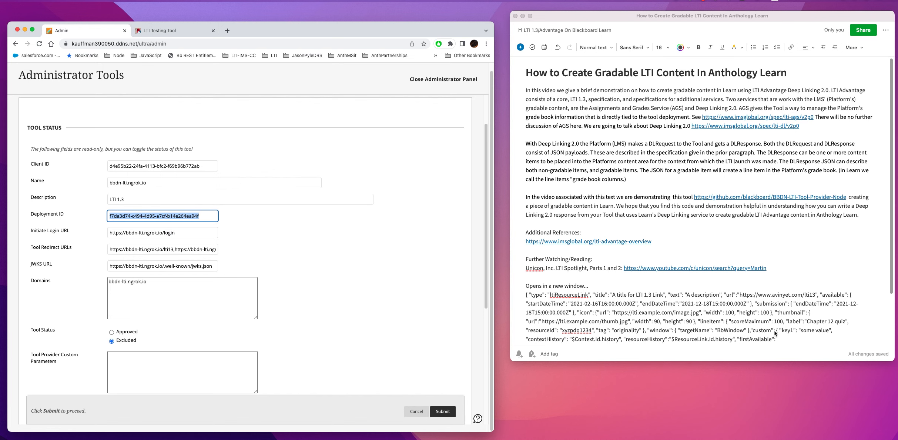
{"action": "scroll", "coordinate": [756, 313], "scroll_direction": "down", "scroll_amount": 3}
{"action": "left_click", "coordinate": [647, 324]}
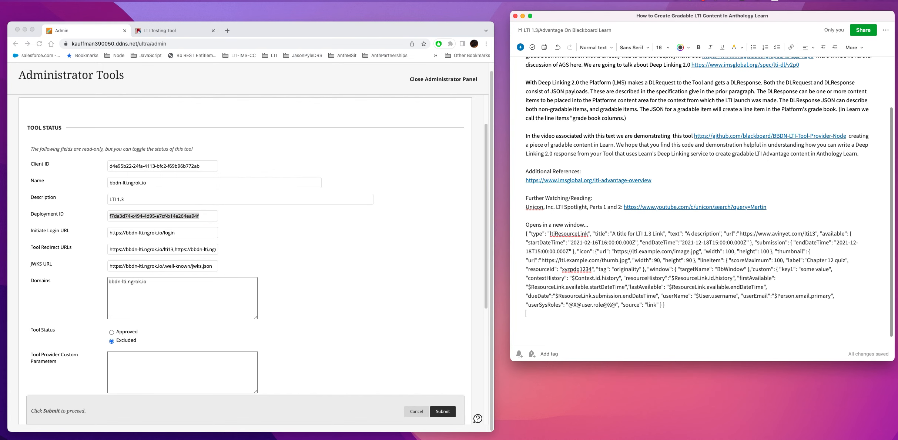
{"action": "key", "text": "super+v"}
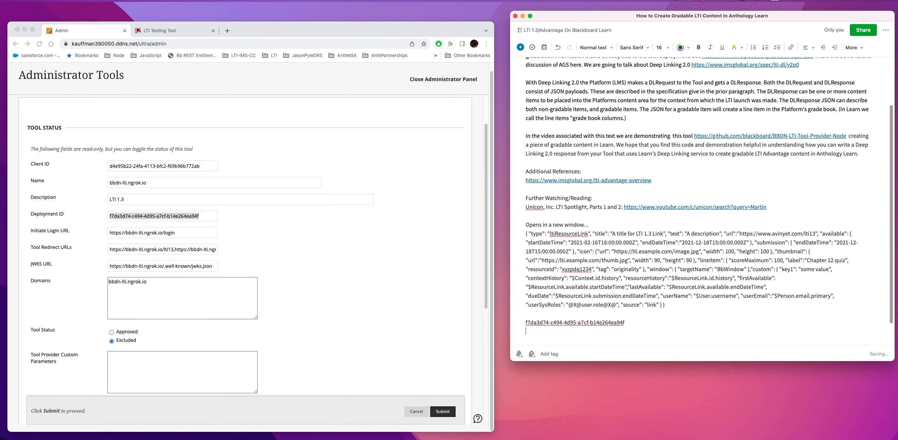
Set the tool status to Approved and send Role in Course, Name and Email Address as user fields.
{"action": "scroll", "coordinate": [237, 173], "scroll_direction": "down", "scroll_amount": 3}
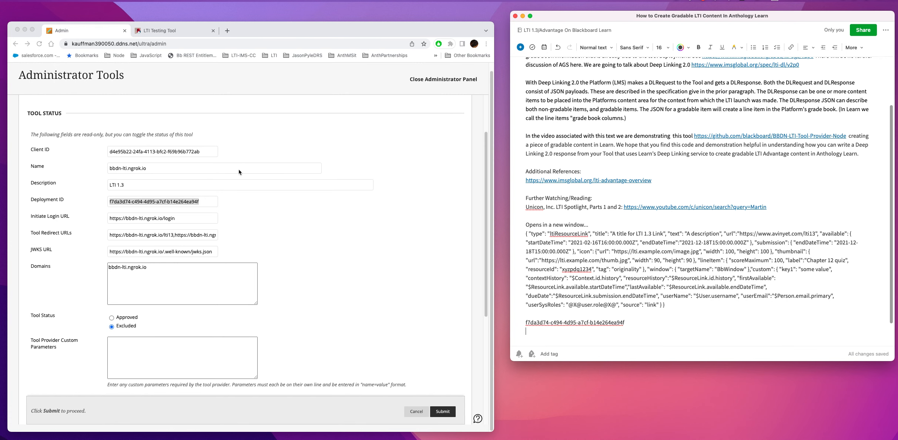
{"action": "scroll", "coordinate": [268, 160], "scroll_direction": "down", "scroll_amount": 1}
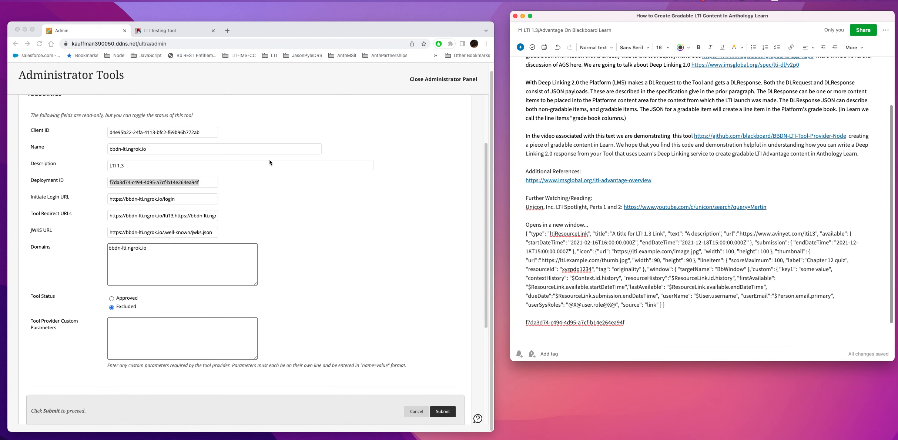
{"action": "left_click", "coordinate": [111, 298]}
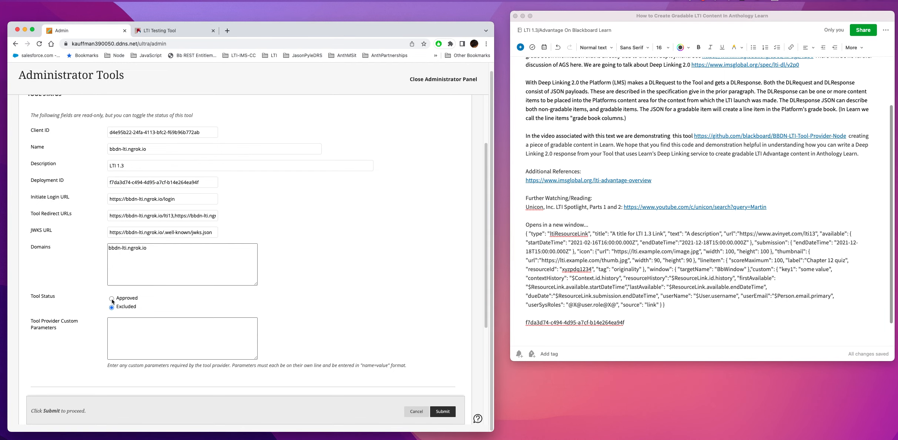
{"action": "scroll", "coordinate": [335, 218], "scroll_direction": "down", "scroll_amount": 10}
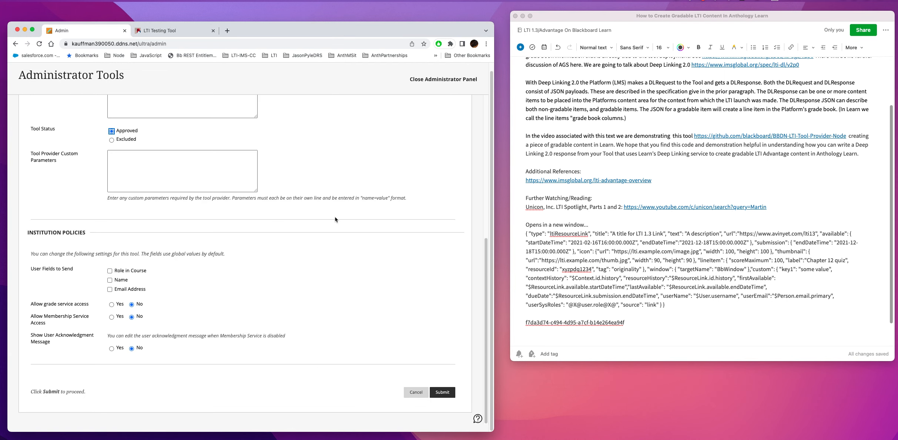
{"action": "left_click", "coordinate": [110, 270]}
{"action": "left_click", "coordinate": [110, 280]}
{"action": "left_click", "coordinate": [110, 289]}
Allow grade service access and Membership Service access for the tool and submit its registration.
{"action": "left_click", "coordinate": [112, 304]}
{"action": "left_click", "coordinate": [112, 317]}
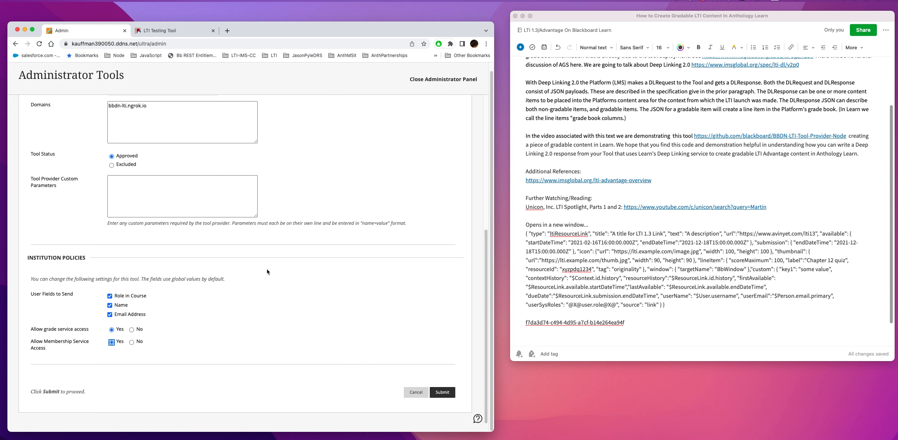
{"action": "scroll", "coordinate": [305, 253], "scroll_direction": "up", "scroll_amount": 1}
{"action": "scroll", "coordinate": [305, 252], "scroll_direction": "down", "scroll_amount": 1}
{"action": "scroll", "coordinate": [253, 270], "scroll_direction": "up", "scroll_amount": 10}
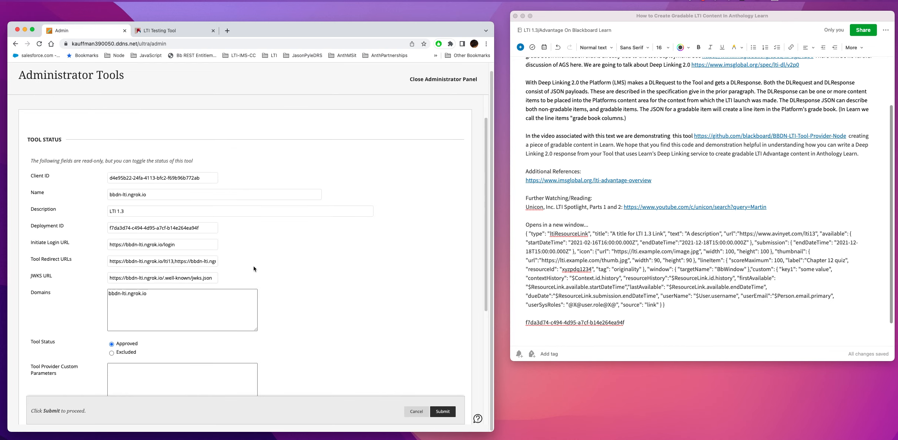
{"action": "scroll", "coordinate": [255, 268], "scroll_direction": "up", "scroll_amount": 1}
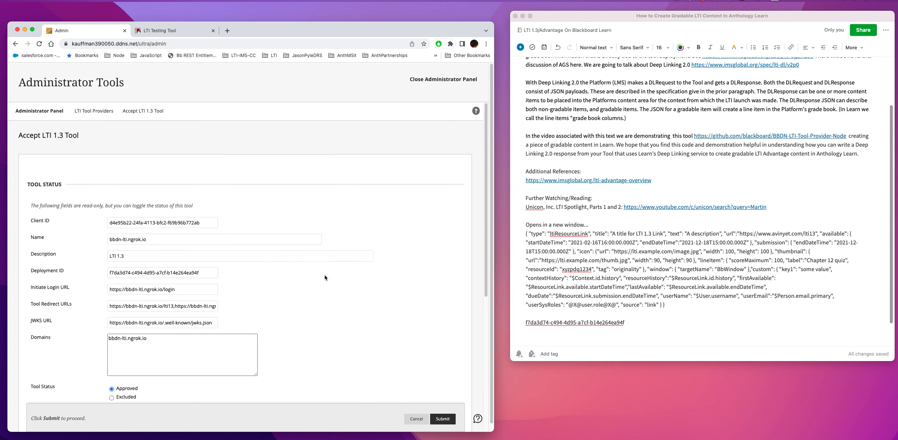
{"action": "left_click", "coordinate": [446, 419]}
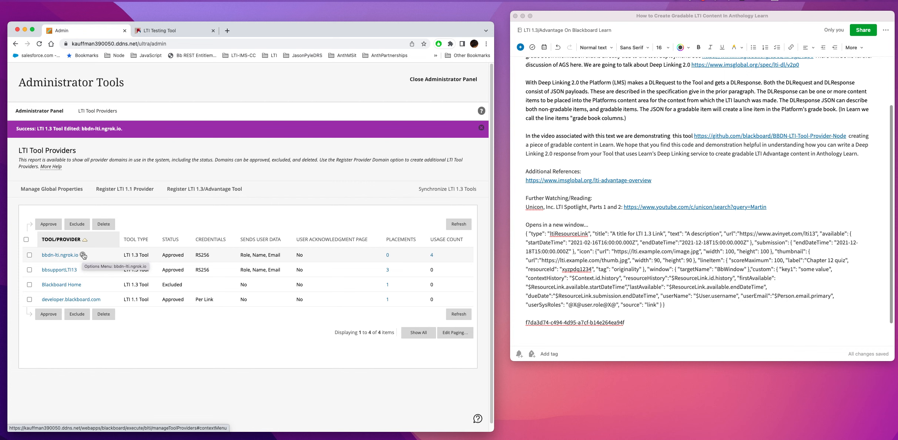
Start a new placement for the bbdn-lti.ngrok.io tool and label it bbdn-lti-ngrok-dlreq.
{"action": "left_click", "coordinate": [83, 255]}
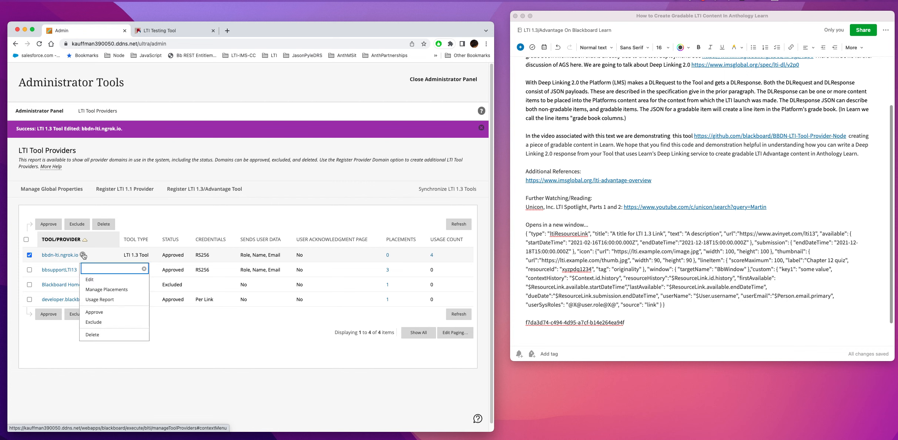
{"action": "left_click", "coordinate": [98, 289]}
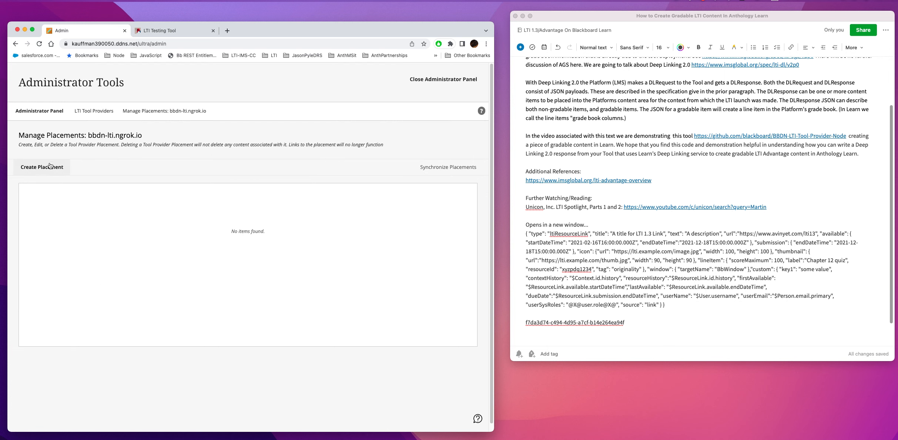
{"action": "left_click", "coordinate": [50, 167]}
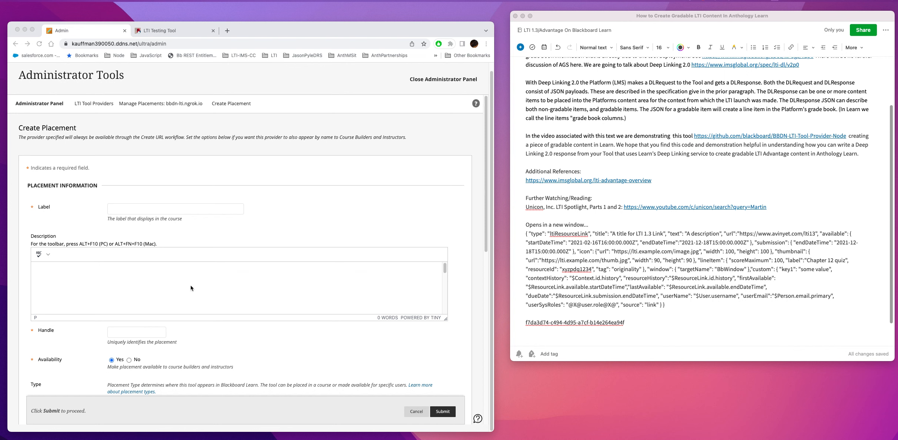
{"action": "left_click", "coordinate": [161, 192]}
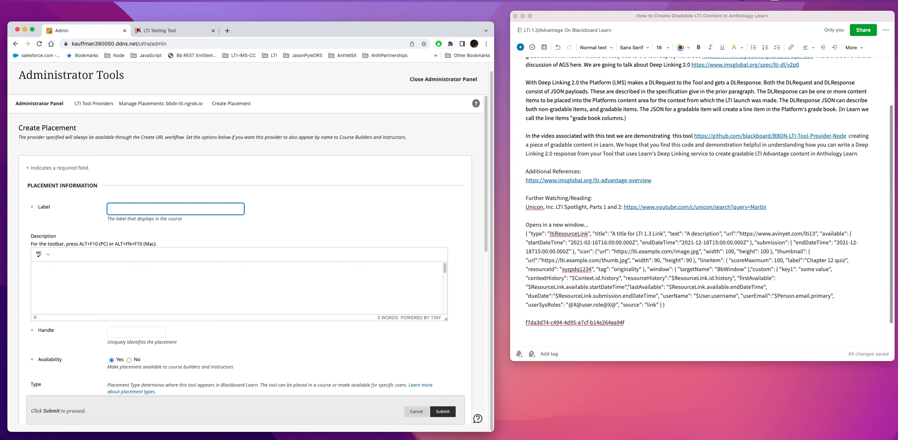
{"action": "type", "text": "lti"}
{"action": "type", "text": "bb"}
{"action": "type", "text": "dn-lti-"}
{"action": "type", "text": "ngrok-dlreq"}
Copy the placement's label bbdn-lti-ngrok-dlreq into its Handle.
{"action": "left_click_drag", "start_coordinate": [154, 209], "coordinate": [75, 211]}
{"action": "right_click", "coordinate": [123, 209]}
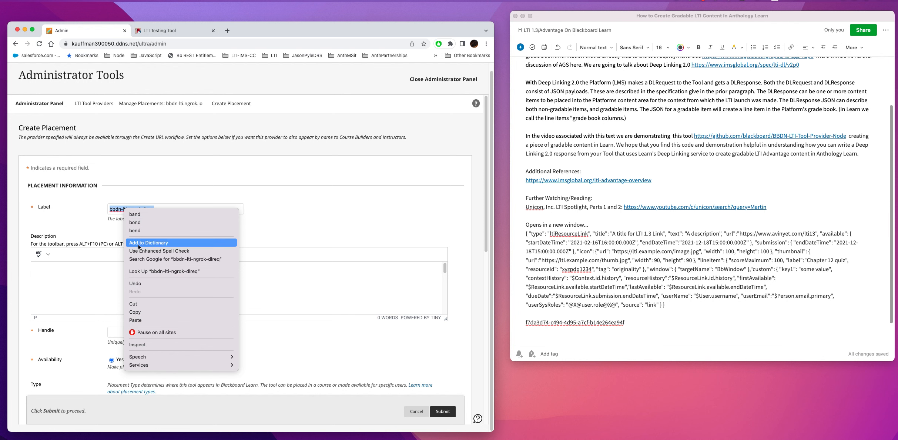
{"action": "left_click", "coordinate": [147, 312]}
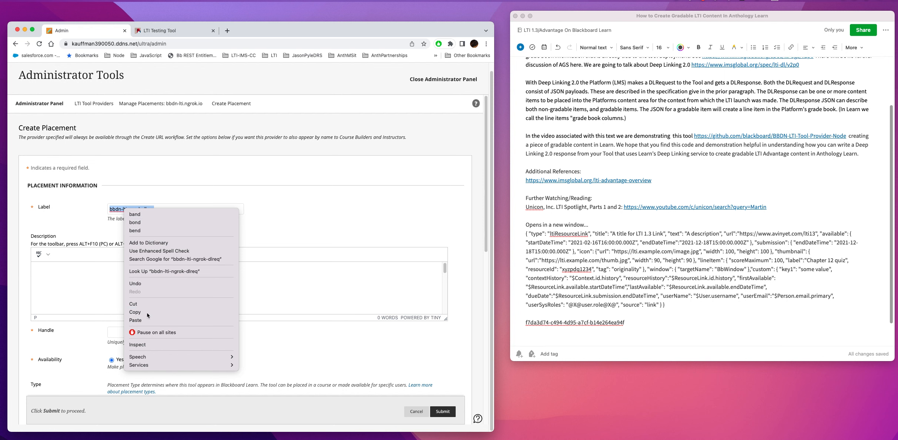
{"action": "left_click", "coordinate": [113, 331]}
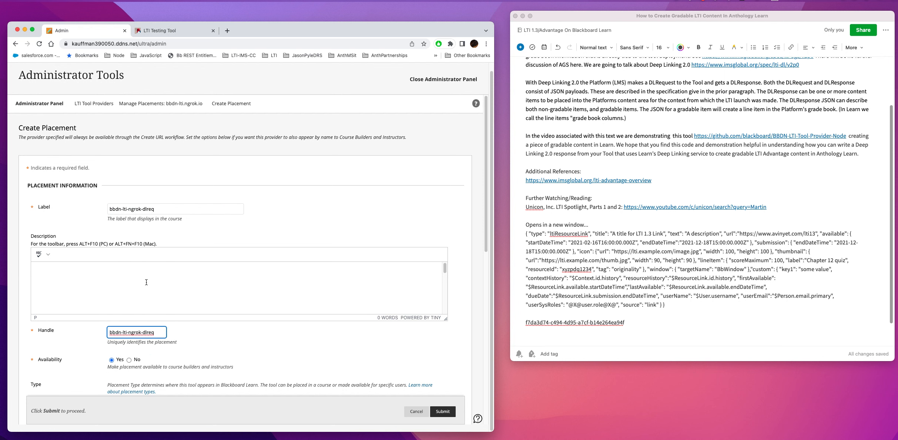
{"action": "left_click", "coordinate": [149, 270]}
{"action": "scroll", "coordinate": [162, 314], "scroll_direction": "down", "scroll_amount": 2}
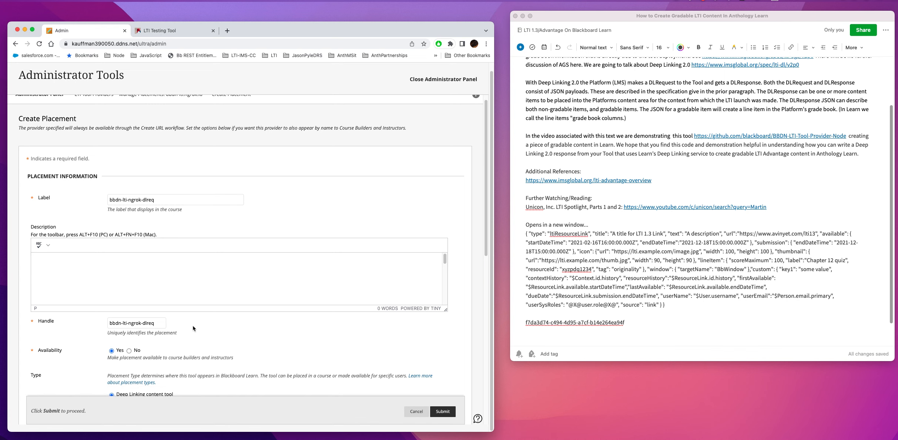
{"action": "scroll", "coordinate": [214, 301], "scroll_direction": "down", "scroll_amount": 5}
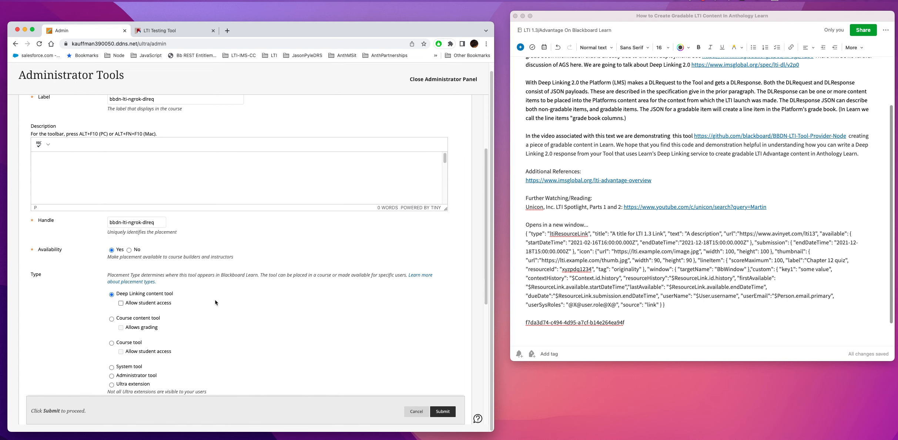
{"action": "scroll", "coordinate": [212, 299], "scroll_direction": "down", "scroll_amount": 6}
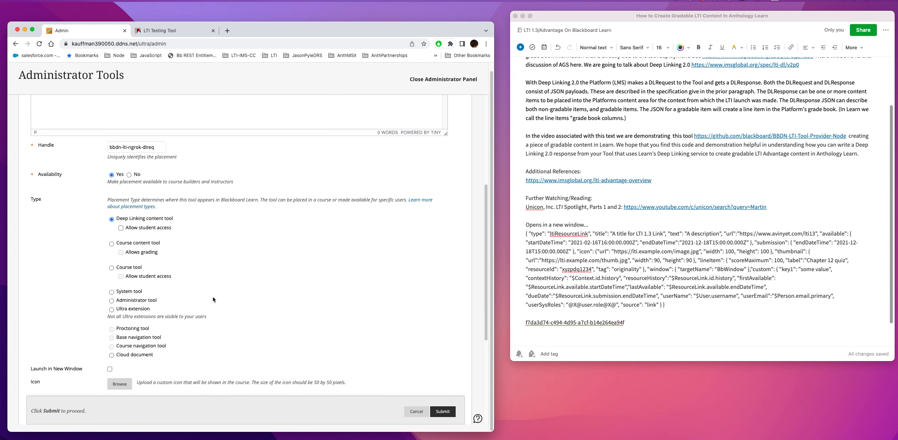
{"action": "scroll", "coordinate": [212, 299], "scroll_direction": "down", "scroll_amount": 5}
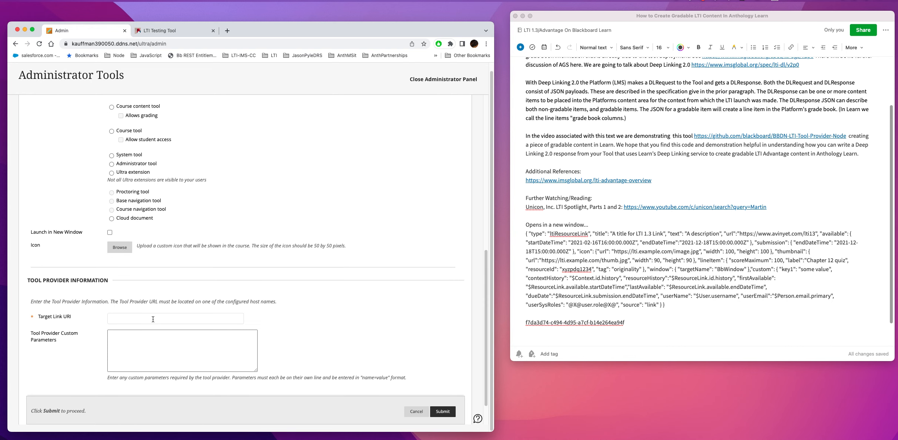
{"action": "key", "text": "super+v"}
{"action": "key", "text": "super+a"}
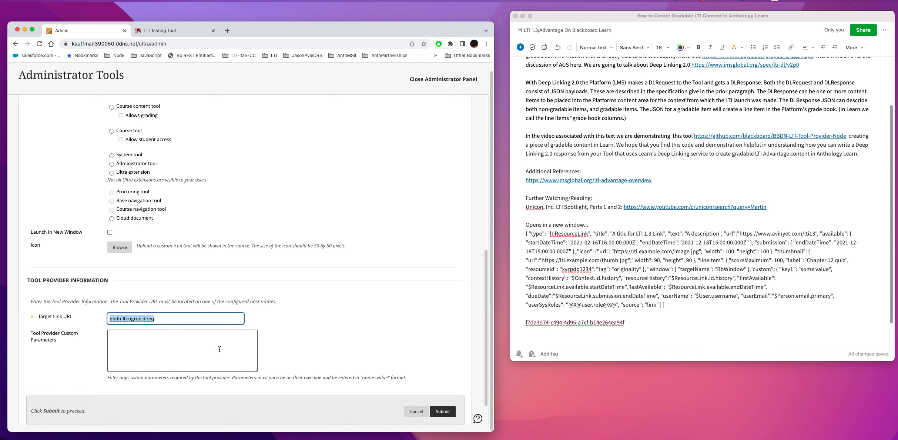
{"action": "key", "text": "BackSpace"}
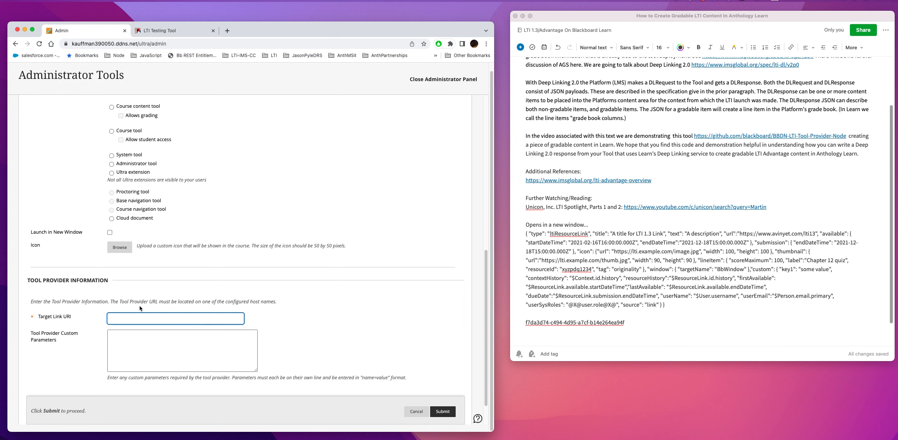
{"action": "key", "text": "super+v"}
{"action": "left_click", "coordinate": [107, 322]}
{"action": "left_click", "coordinate": [151, 342]}
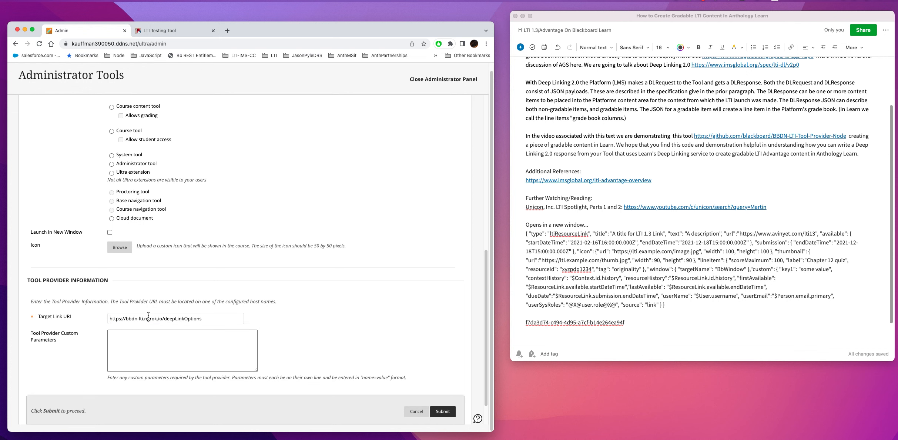
{"action": "scroll", "coordinate": [324, 250], "scroll_direction": "down", "scroll_amount": 2}
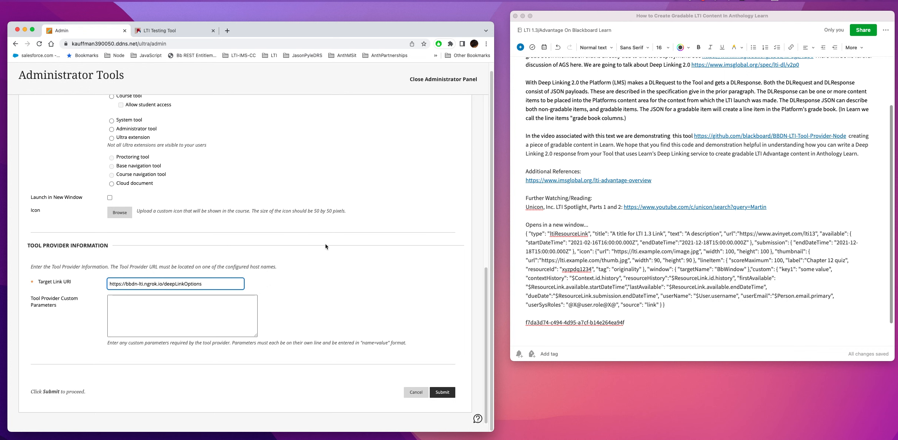
Submit the Deep Linking placement and open the mbk-ultra-ltidlrdemo course from the administrator course list.
{"action": "left_click", "coordinate": [443, 393]}
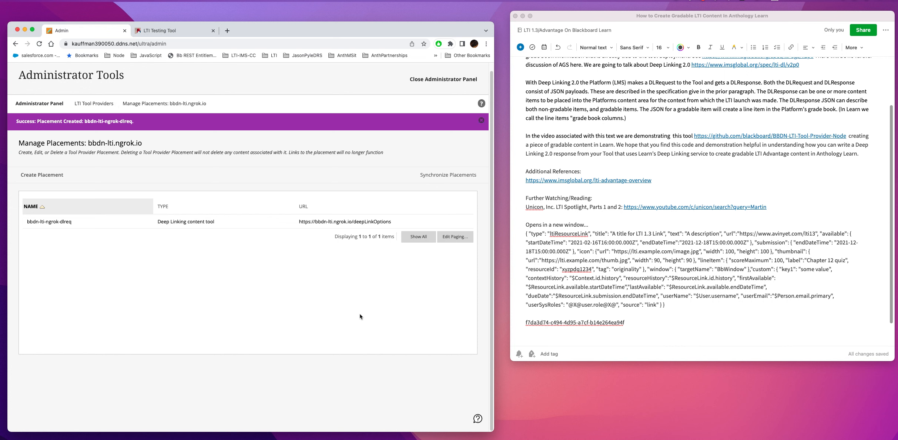
{"action": "left_click", "coordinate": [53, 105]}
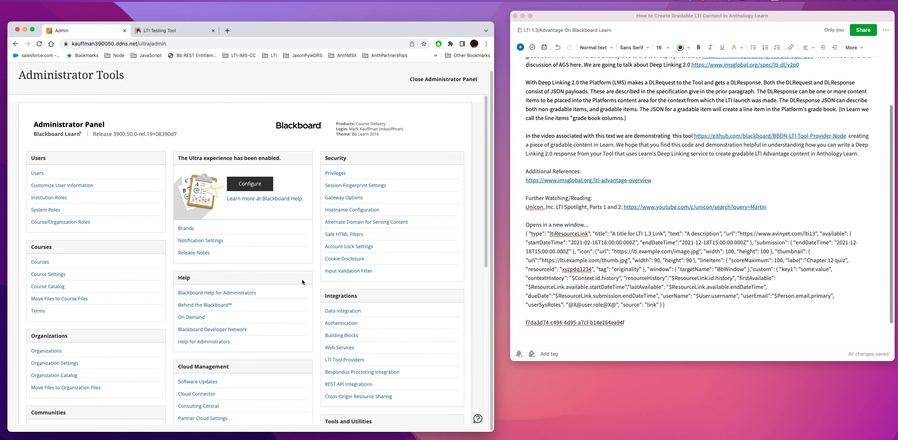
{"action": "left_click", "coordinate": [34, 265]}
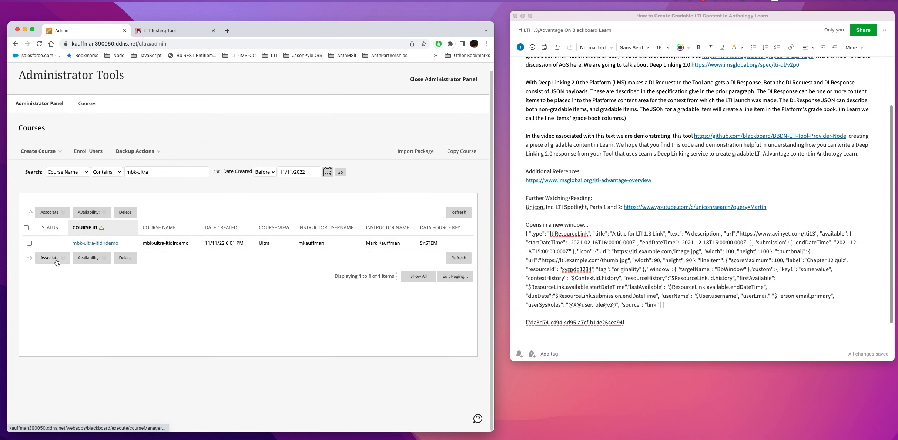
{"action": "left_click", "coordinate": [88, 243]}
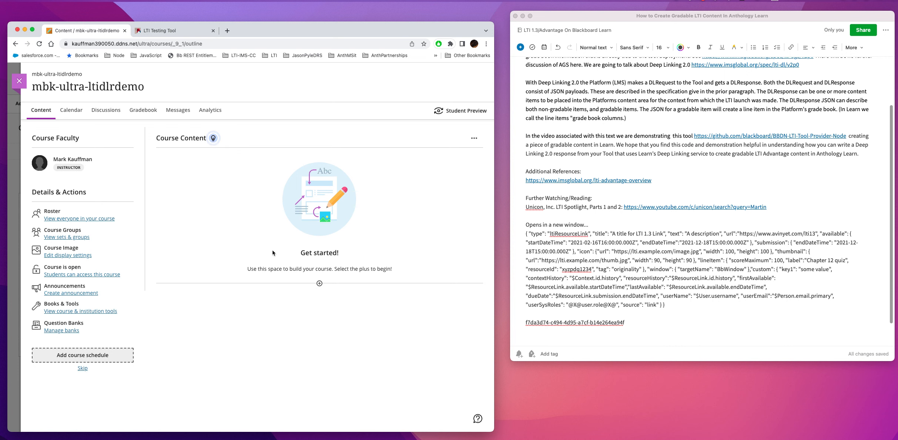
Check the course's Gradebook for gradable items and return to the course content.
{"action": "left_click", "coordinate": [145, 114]}
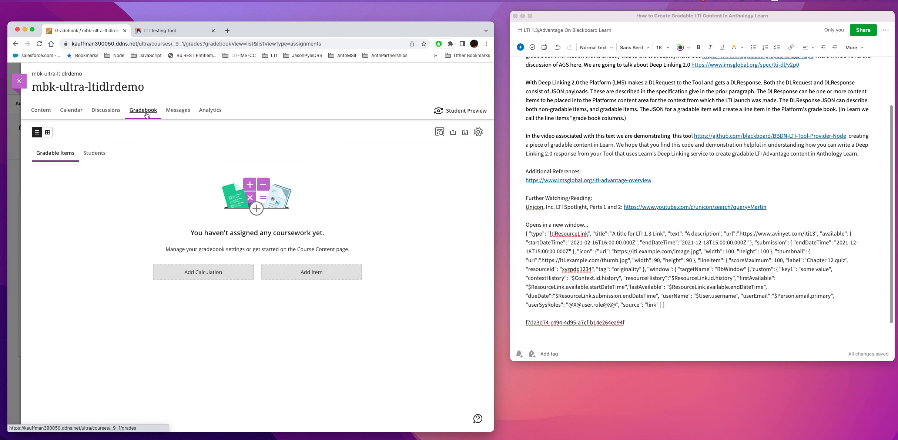
{"action": "left_click", "coordinate": [45, 116]}
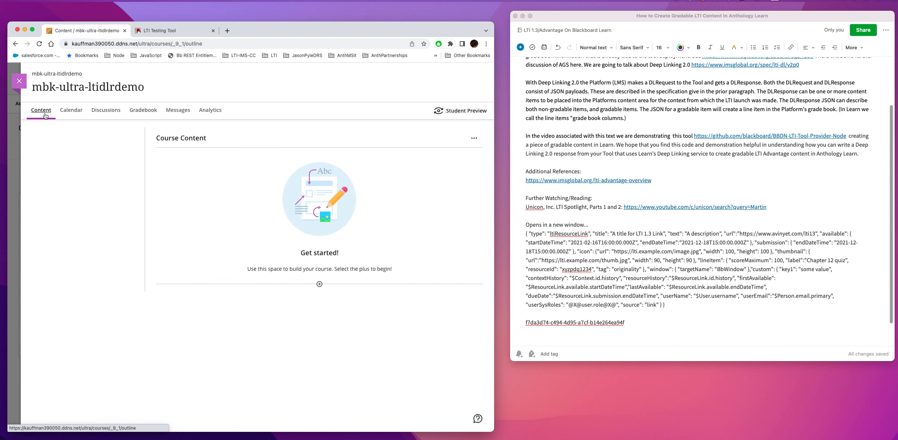
Launch the bbdn-lti-ngrok-dlreq institution tool from the course's Content Market, relaunching it if the tool page fails to load.
{"action": "left_click", "coordinate": [319, 283]}
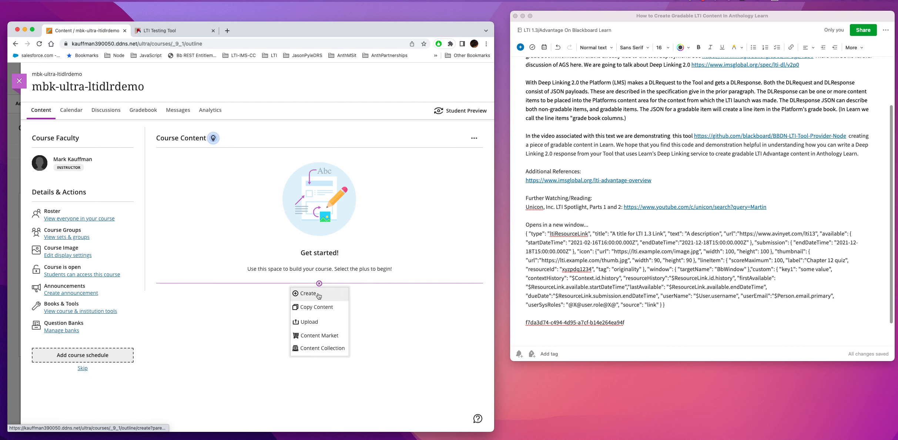
{"action": "left_click", "coordinate": [319, 336]}
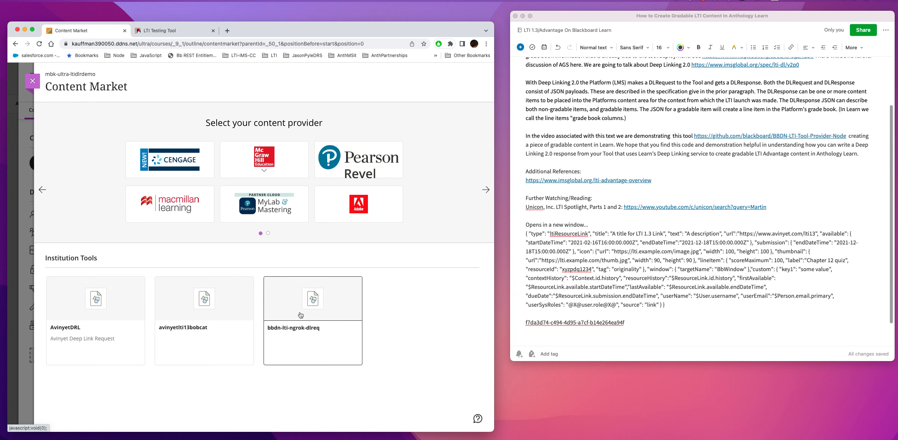
{"action": "left_click", "coordinate": [301, 314]}
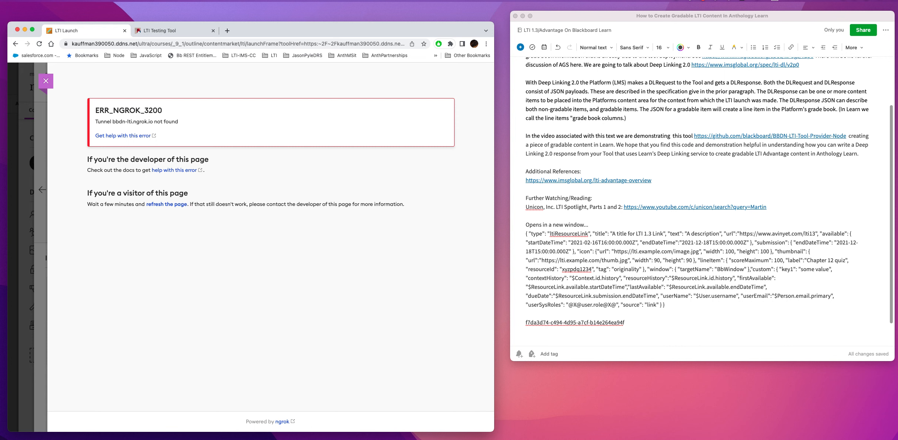
{"action": "key", "text": "super+Tab"}
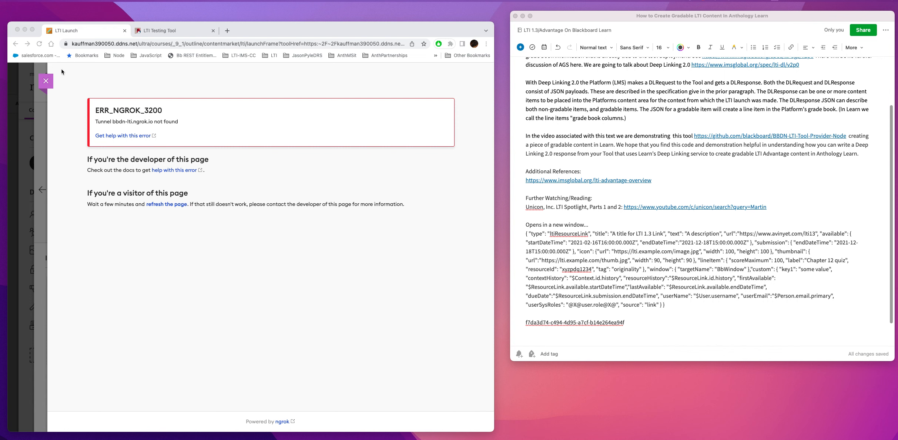
{"action": "left_click", "coordinate": [46, 82]}
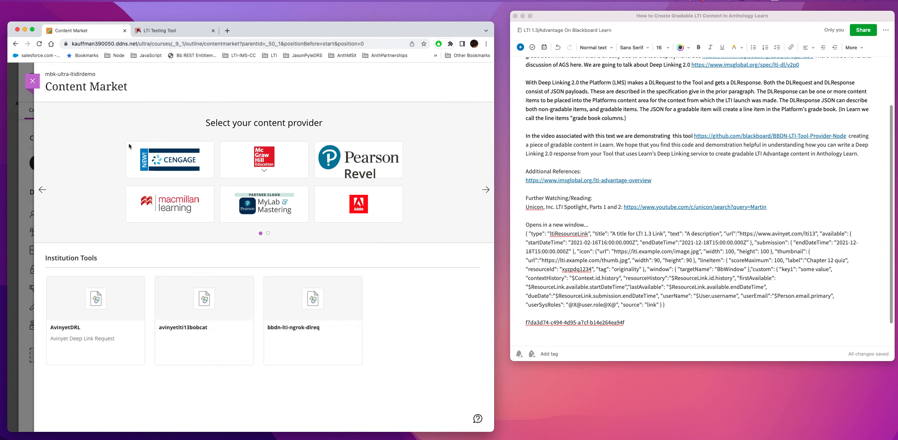
{"action": "left_click", "coordinate": [303, 305]}
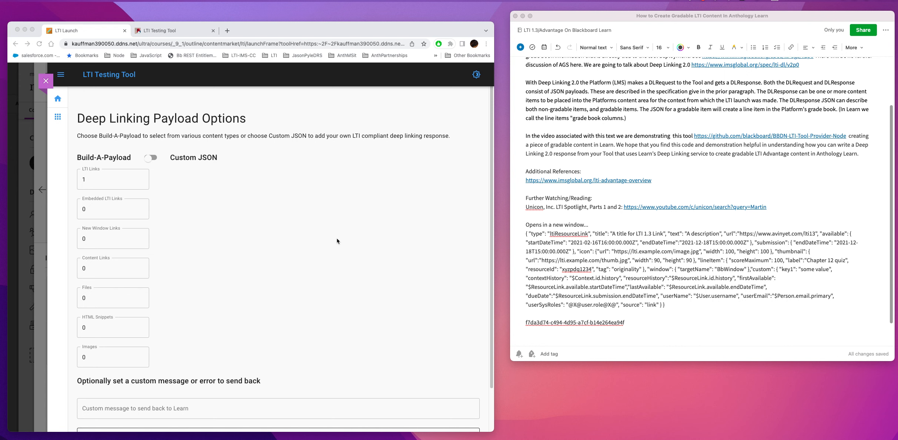
Review the Deep Linking payload options and submit a Build-A-Payload request with 1 LTI link.
{"action": "scroll", "coordinate": [327, 188], "scroll_direction": "down", "scroll_amount": 2}
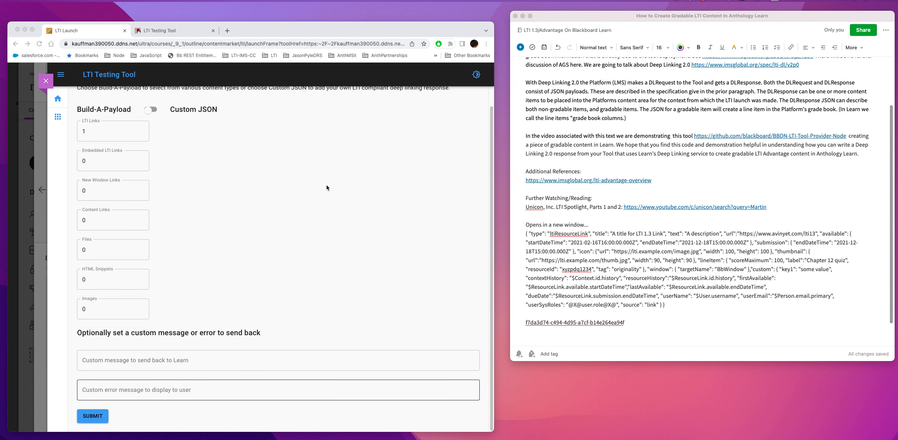
{"action": "scroll", "coordinate": [322, 183], "scroll_direction": "up", "scroll_amount": 2}
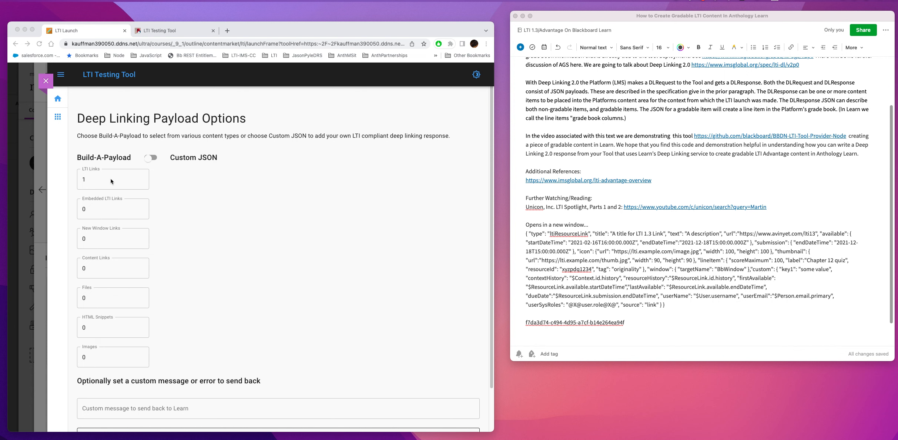
{"action": "left_click", "coordinate": [93, 182]}
{"action": "left_click", "coordinate": [86, 180]}
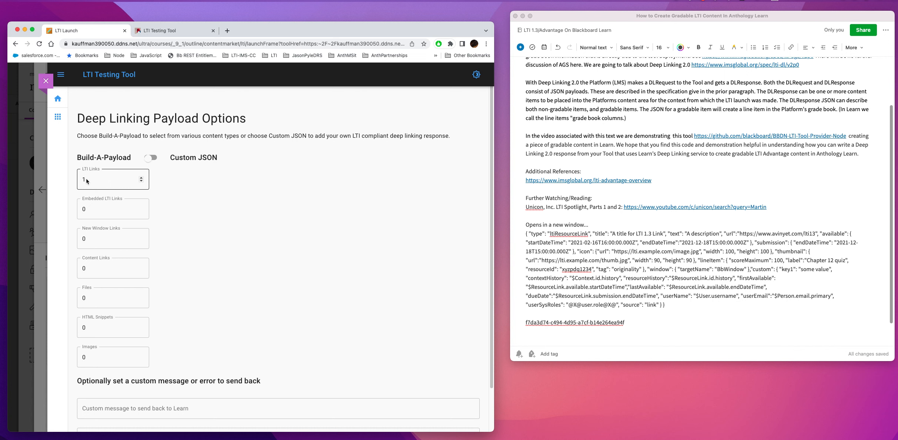
{"action": "left_click", "coordinate": [210, 227]}
{"action": "scroll", "coordinate": [248, 236], "scroll_direction": "down", "scroll_amount": 1}
{"action": "scroll", "coordinate": [247, 233], "scroll_direction": "up", "scroll_amount": 1}
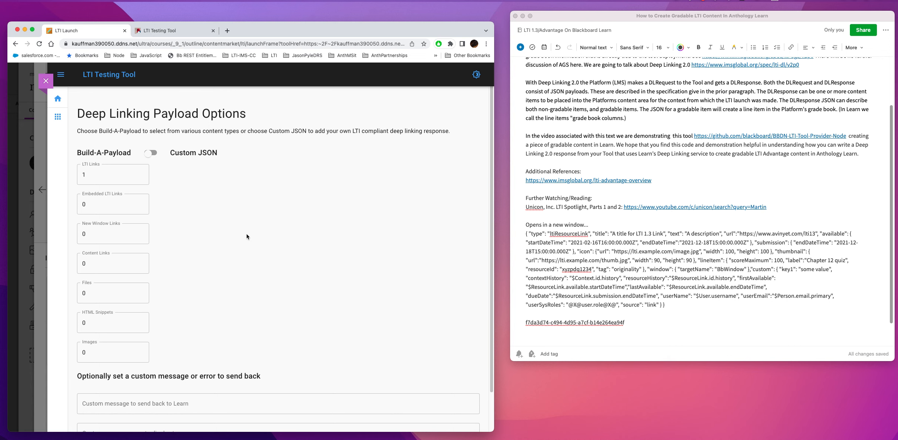
{"action": "scroll", "coordinate": [246, 250], "scroll_direction": "down", "scroll_amount": 3}
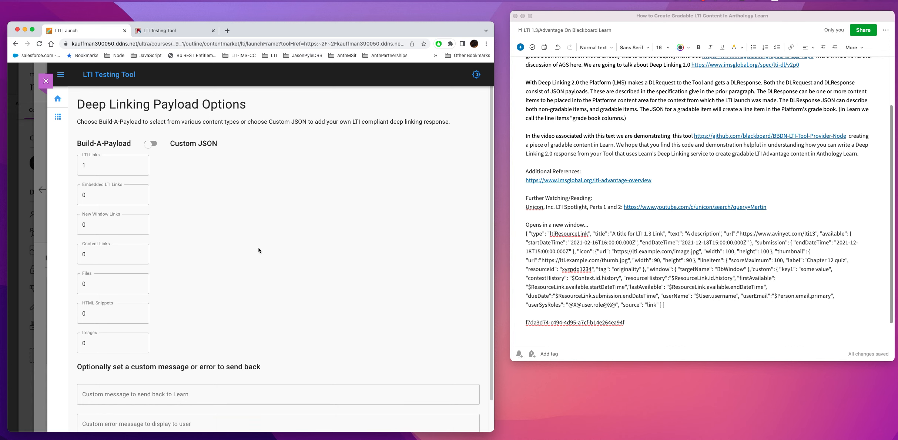
{"action": "scroll", "coordinate": [250, 239], "scroll_direction": "up", "scroll_amount": 2}
{"action": "scroll", "coordinate": [188, 191], "scroll_direction": "down", "scroll_amount": 2}
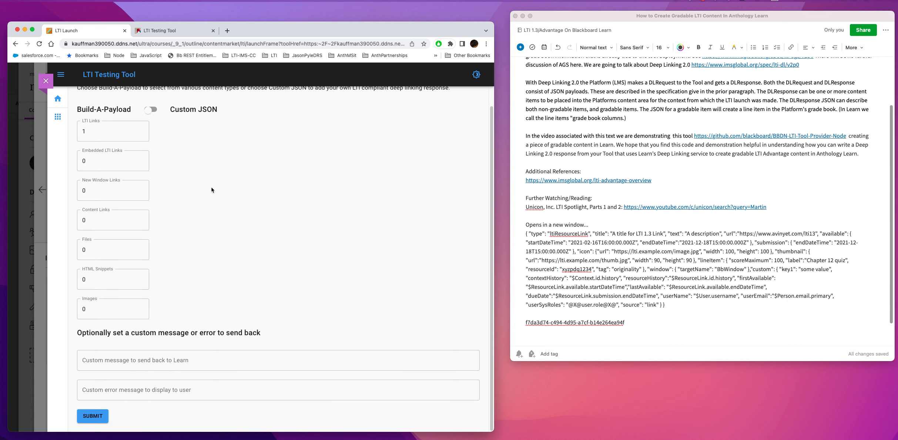
{"action": "left_click", "coordinate": [84, 416]}
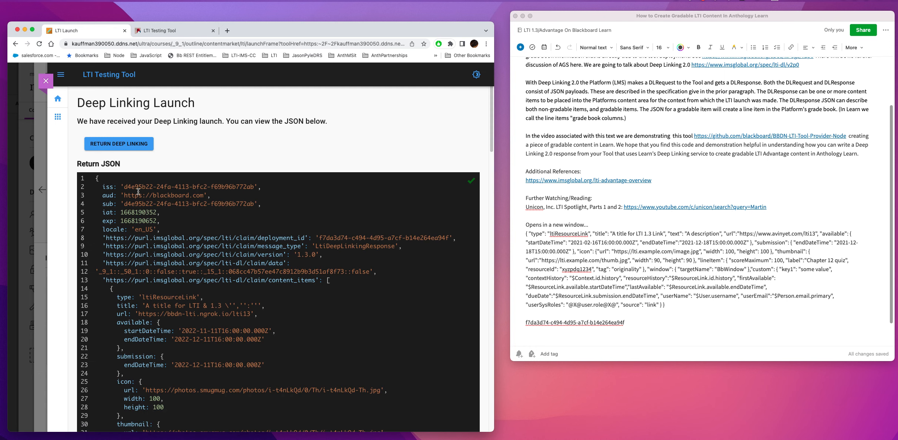
Copy the entire Return JSON of the Deep Linking launch, from its opening to its closing brace.
{"action": "left_click_drag", "start_coordinate": [96, 178], "coordinate": [174, 271]}
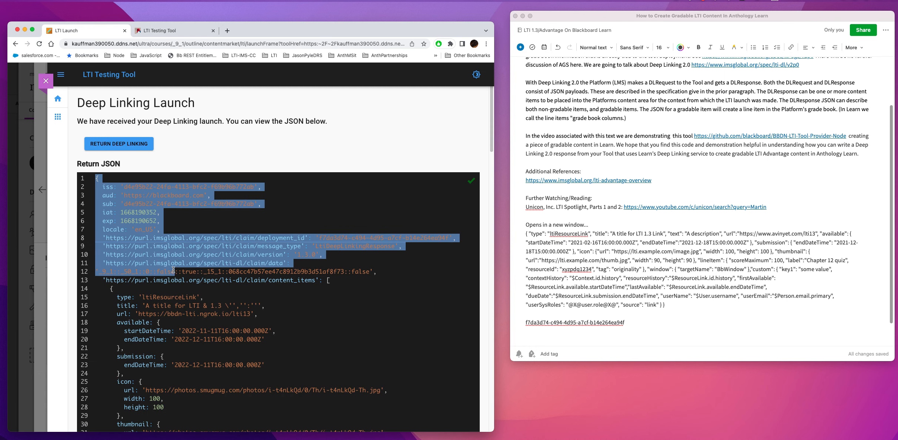
{"action": "scroll", "coordinate": [179, 264], "scroll_direction": "down", "scroll_amount": 10}
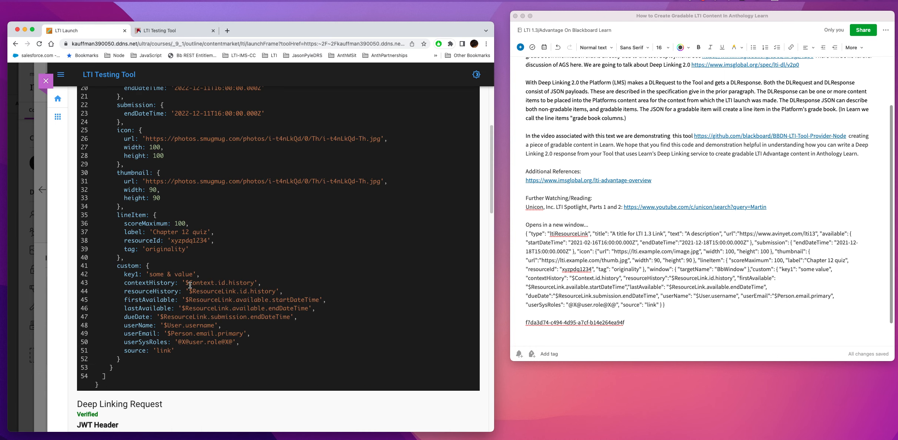
{"action": "left_click", "coordinate": [118, 382], "text": "shift"}
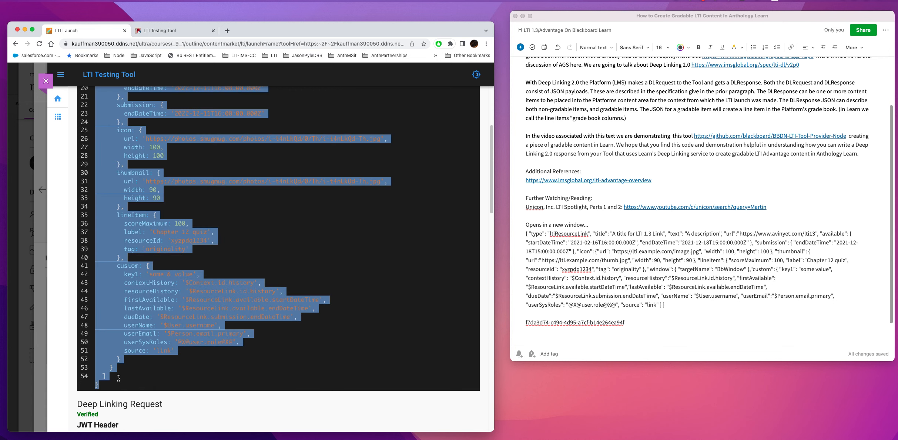
{"action": "right_click", "coordinate": [143, 243]}
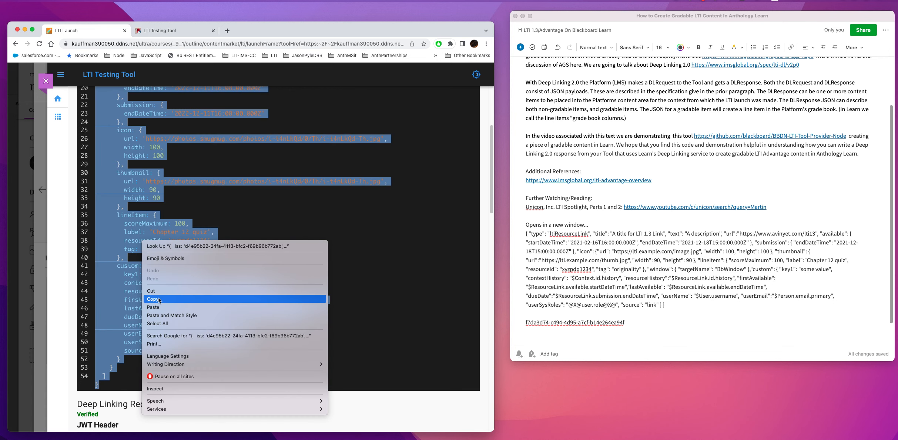
{"action": "left_click", "coordinate": [160, 290]}
Examine the Deep Linking Request's JWT header and body, including the endpoint scopes and deep linking settings.
{"action": "scroll", "coordinate": [219, 264], "scroll_direction": "down", "scroll_amount": 10}
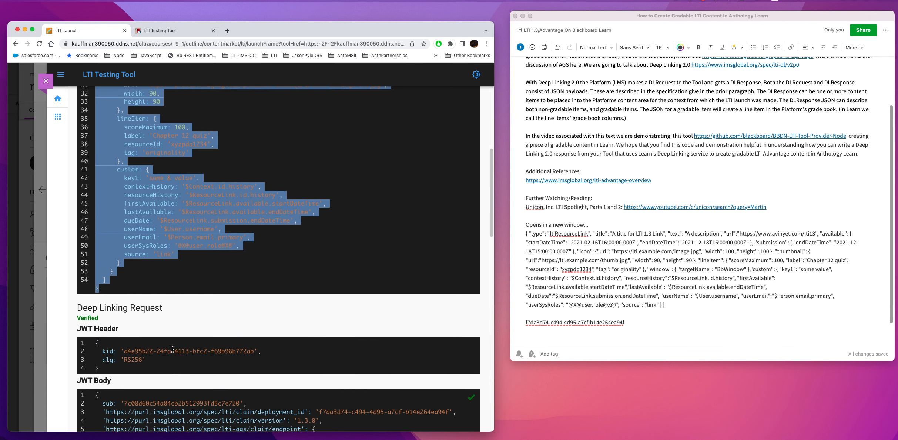
{"action": "scroll", "coordinate": [173, 256], "scroll_direction": "down", "scroll_amount": 8}
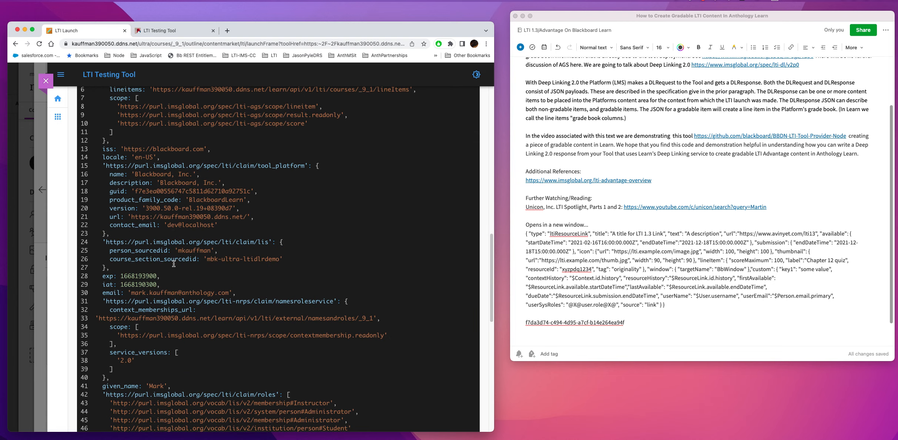
{"action": "scroll", "coordinate": [174, 259], "scroll_direction": "down", "scroll_amount": 15}
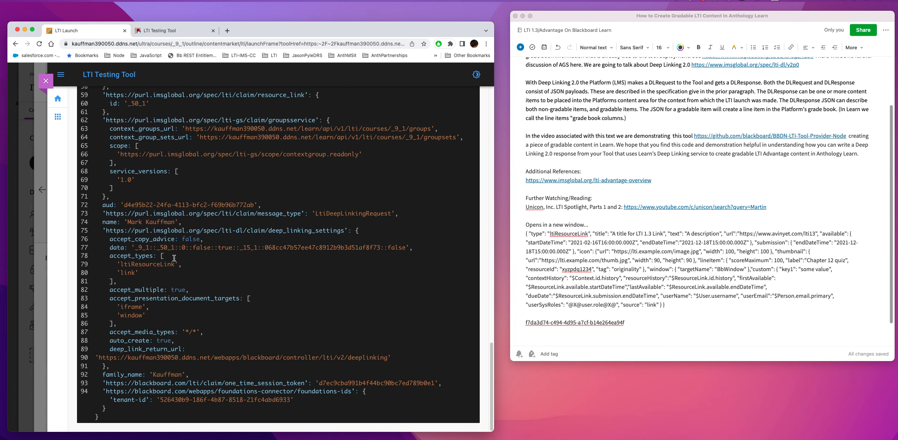
{"action": "scroll", "coordinate": [174, 256], "scroll_direction": "up", "scroll_amount": 18}
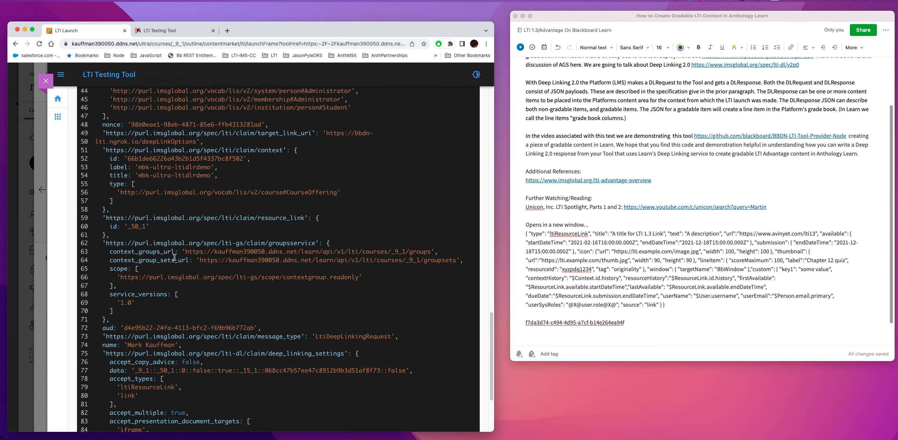
{"action": "scroll", "coordinate": [174, 257], "scroll_direction": "up", "scroll_amount": 9}
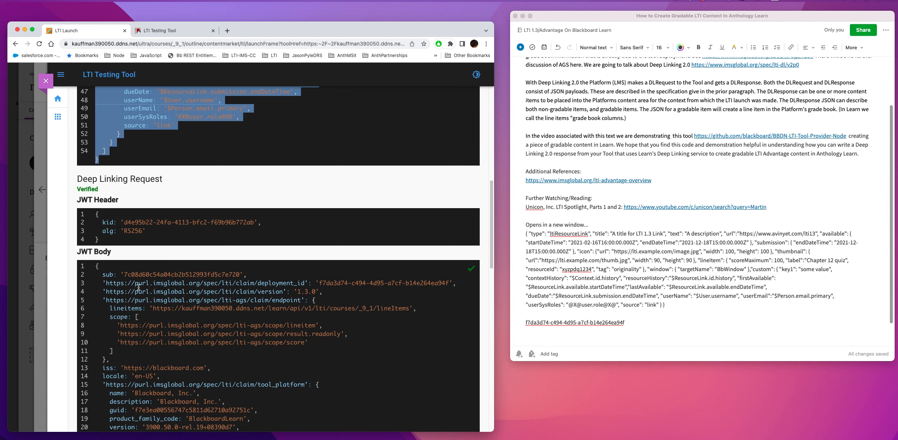
{"action": "scroll", "coordinate": [144, 285], "scroll_direction": "down", "scroll_amount": 2}
{"action": "scroll", "coordinate": [183, 285], "scroll_direction": "down", "scroll_amount": 5}
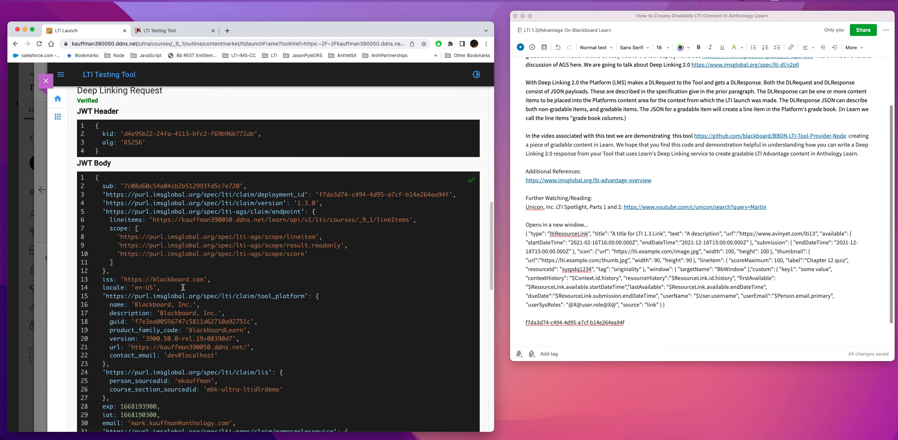
{"action": "scroll", "coordinate": [187, 286], "scroll_direction": "down", "scroll_amount": 10}
{"action": "scroll", "coordinate": [185, 283], "scroll_direction": "up", "scroll_amount": 20}
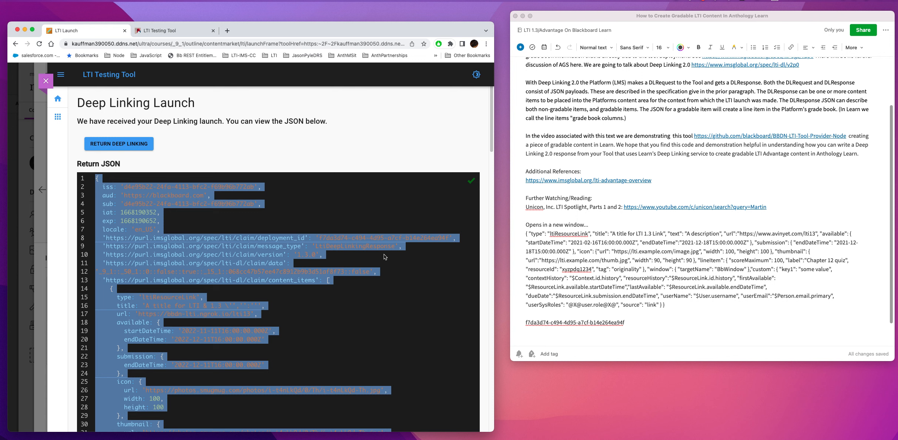
Switch to Visual Studio Code and clear its workspace by closing the terminal panel, unneeded editors and the DemoUefTool folder.
{"action": "key", "text": "super+Tab"}
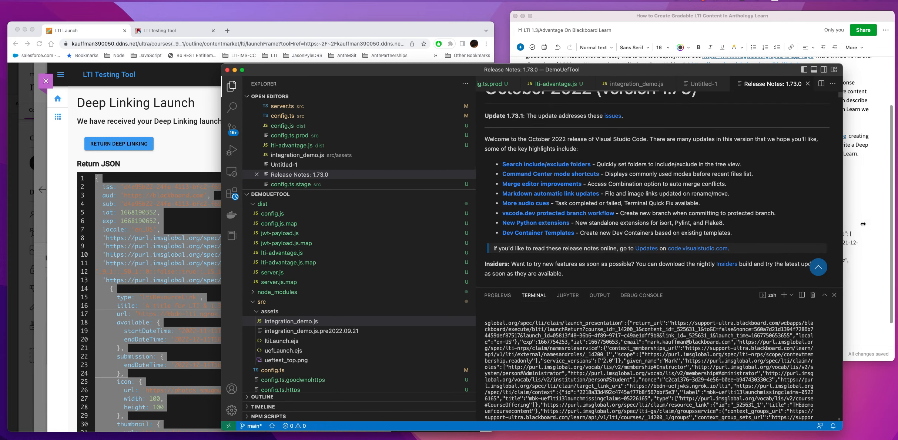
{"action": "left_click", "coordinate": [834, 295]}
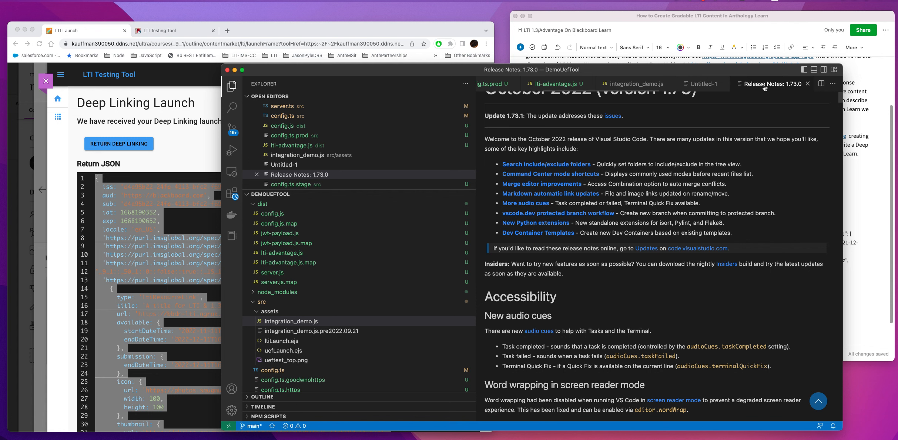
{"action": "left_click", "coordinate": [806, 84]}
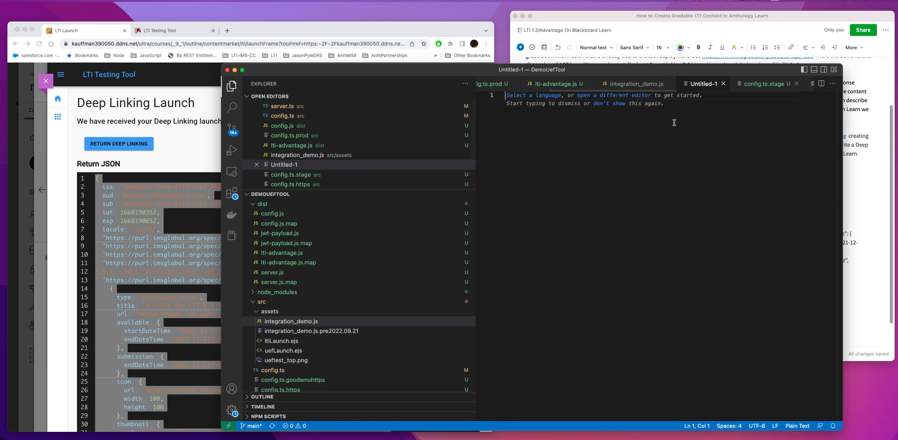
{"action": "left_click", "coordinate": [795, 83]}
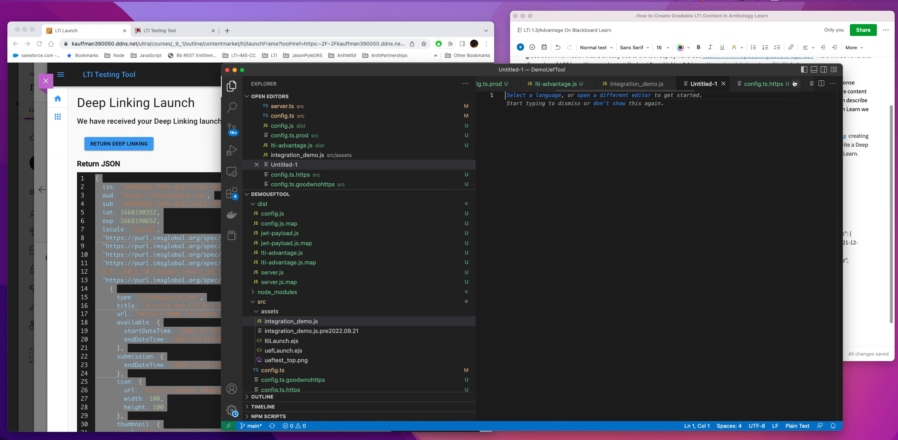
{"action": "left_click", "coordinate": [795, 83]}
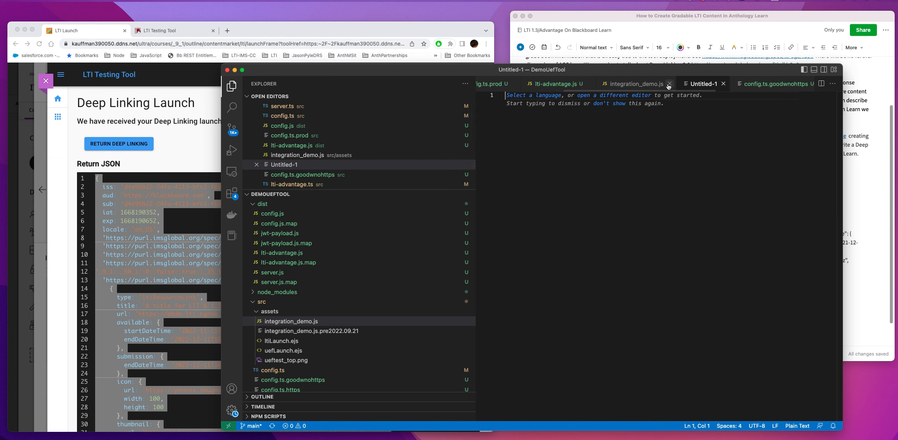
{"action": "left_click", "coordinate": [669, 84]}
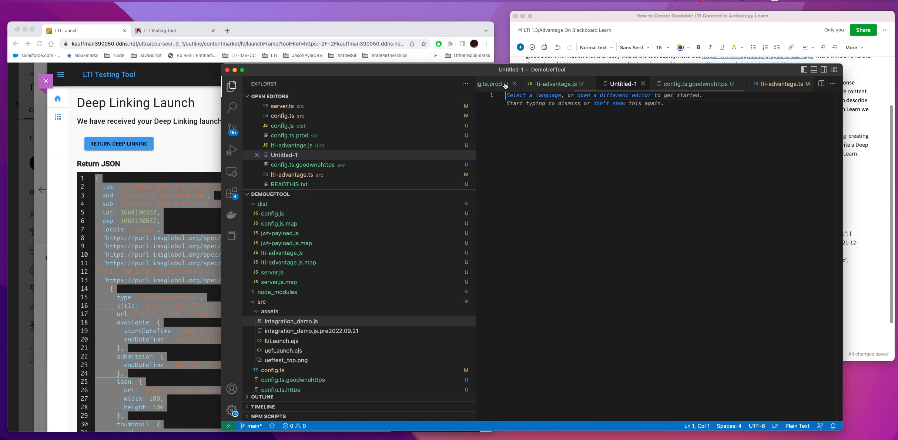
{"action": "left_click", "coordinate": [513, 84]}
{"action": "left_click", "coordinate": [516, 84]}
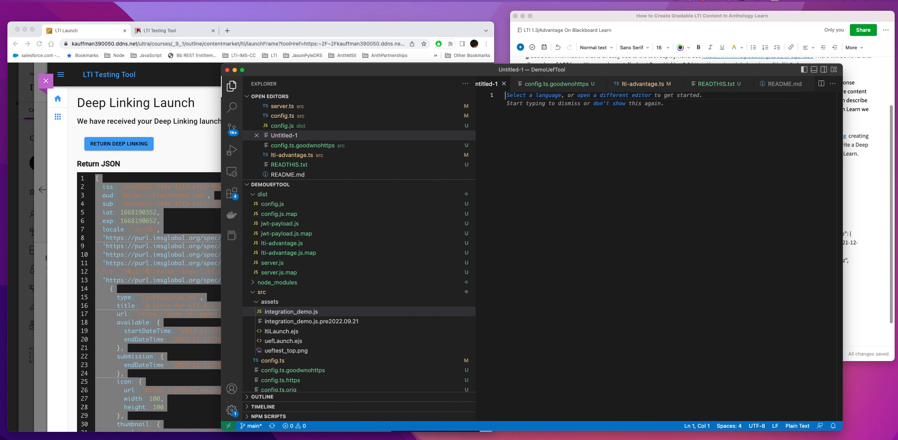
{"action": "key", "text": "super+k"}
{"action": "key", "text": "f"}
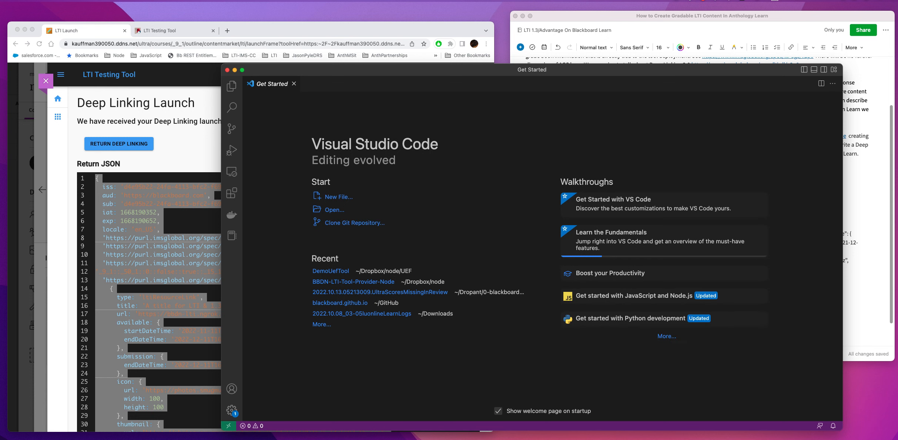
Create a new file named stuff in the Downloads folder.
{"action": "left_click", "coordinate": [337, 196]}
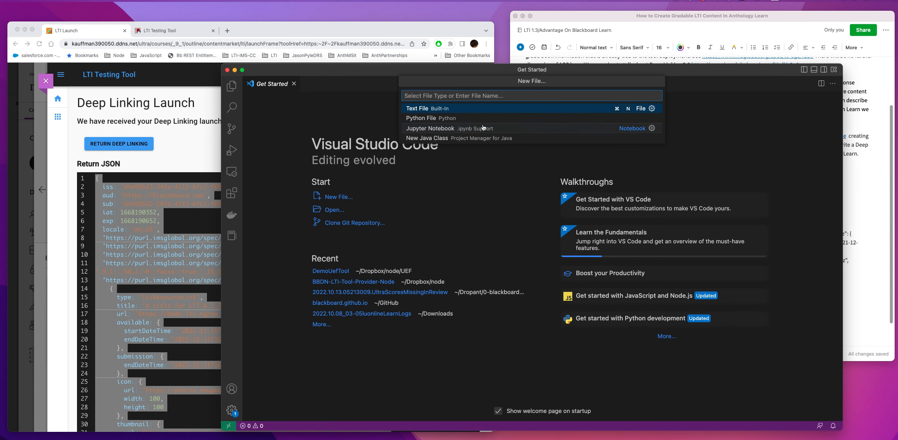
{"action": "type", "text": "st"}
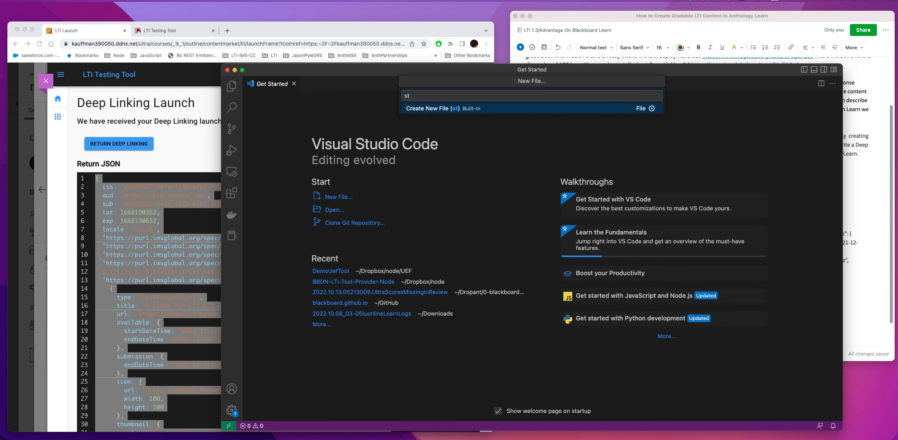
{"action": "type", "text": "uff"}
{"action": "key", "text": "Return"}
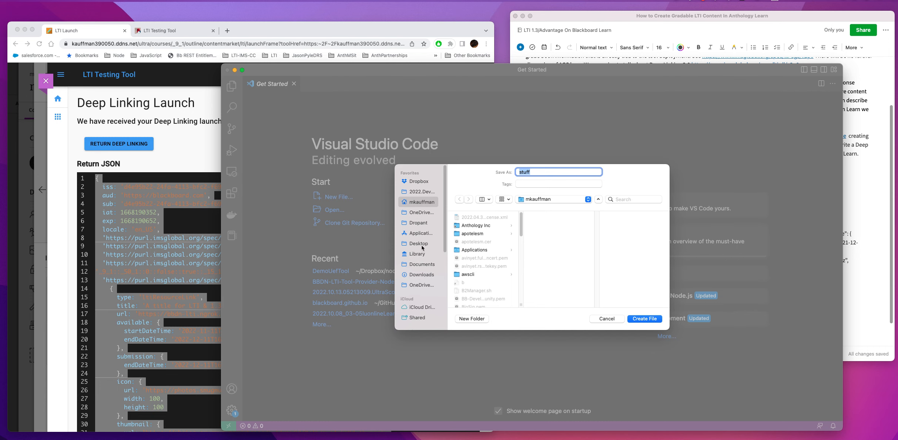
{"action": "left_click", "coordinate": [421, 275]}
{"action": "left_click", "coordinate": [644, 318]}
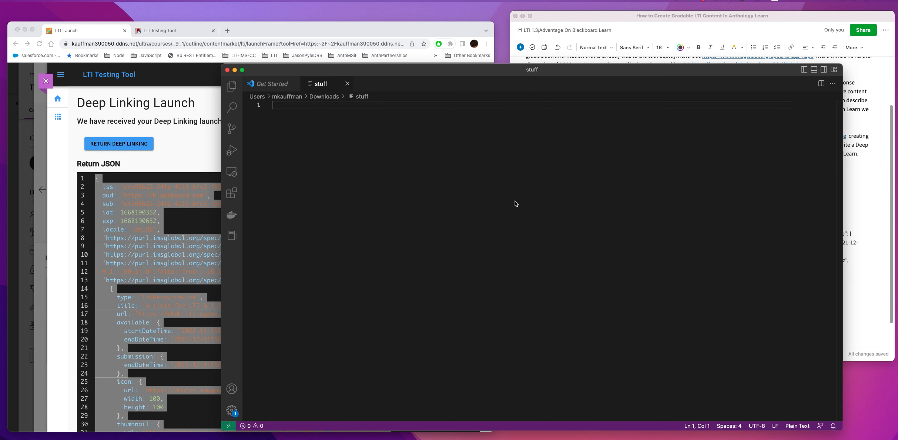
Paste the copied Return JSON into the stuff file and copy the file's entire contents.
{"action": "key", "text": "super+v"}
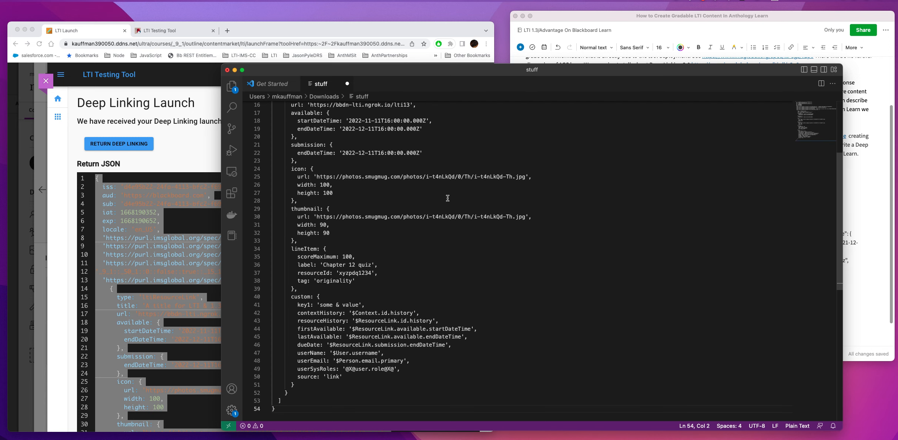
{"action": "scroll", "coordinate": [446, 189], "scroll_direction": "up", "scroll_amount": 5}
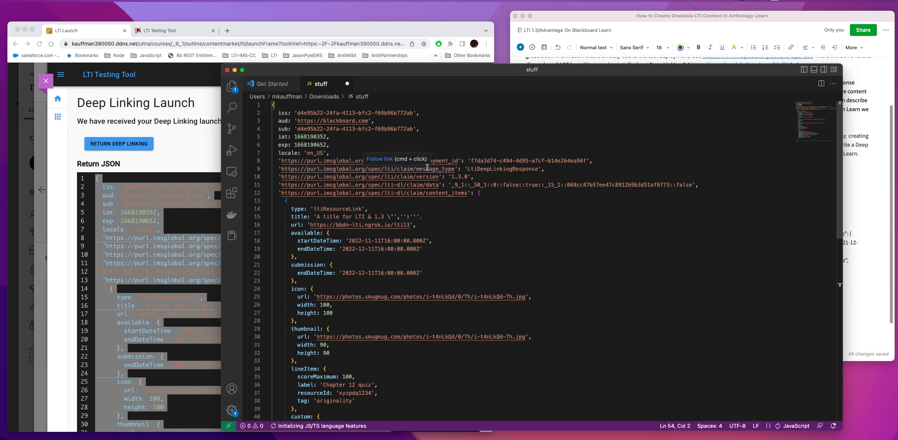
{"action": "scroll", "coordinate": [440, 192], "scroll_direction": "down", "scroll_amount": 15}
{"action": "scroll", "coordinate": [363, 236], "scroll_direction": "up", "scroll_amount": 3}
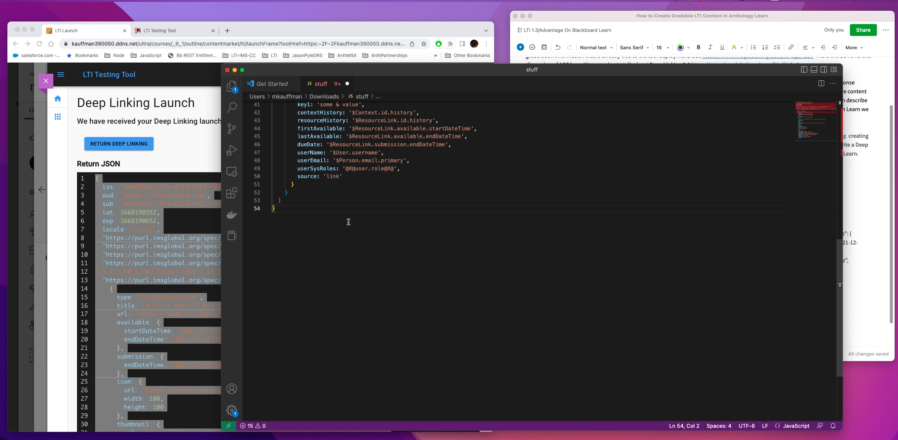
{"action": "left_click_drag", "start_coordinate": [300, 220], "coordinate": [213, 104]}
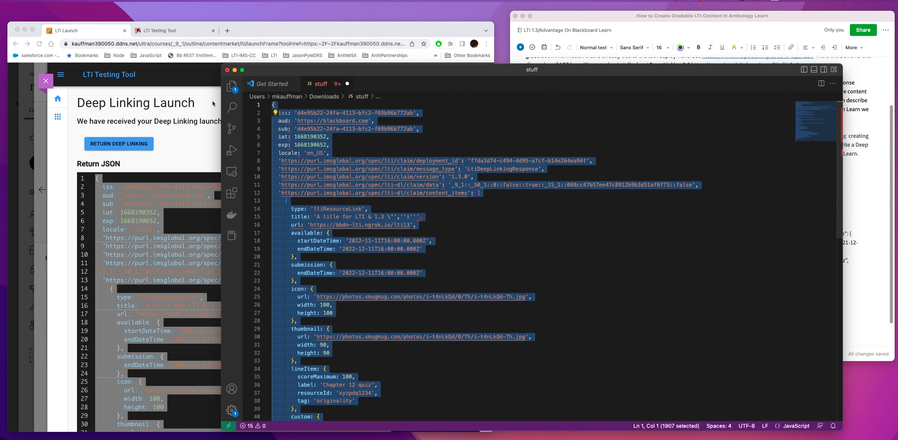
{"action": "right_click", "coordinate": [278, 147]}
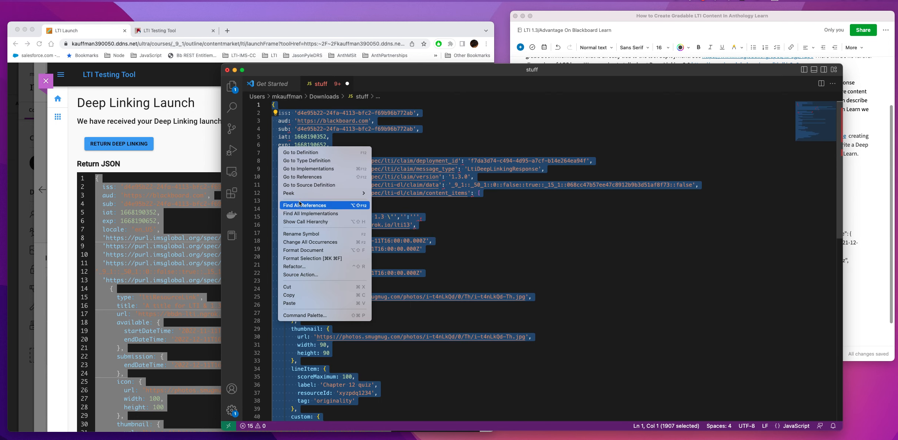
{"action": "left_click", "coordinate": [304, 295]}
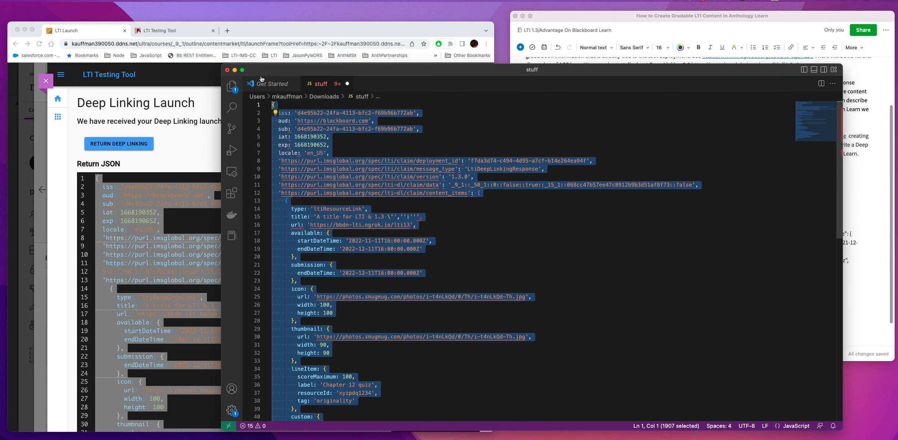
Minimize Visual Studio Code and paste the copied JSON below the deployment ID at the end of the note.
{"action": "left_click", "coordinate": [235, 70]}
{"action": "left_click", "coordinate": [632, 336]}
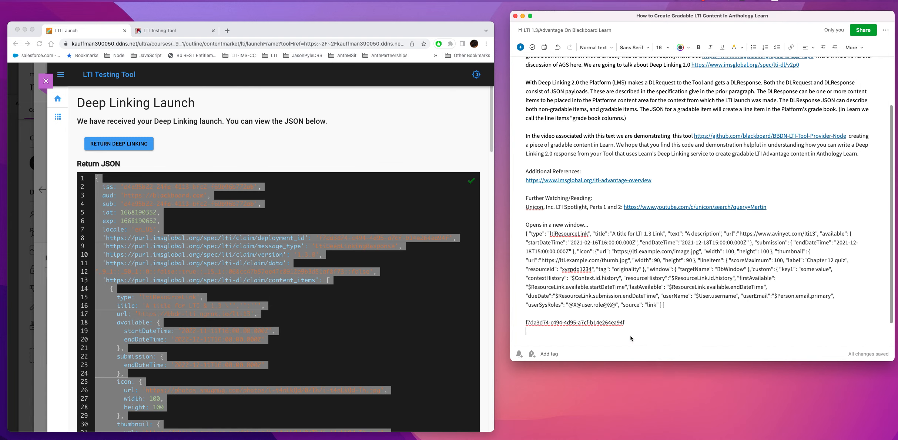
{"action": "key", "text": "Return"}
{"action": "key", "text": "super+v"}
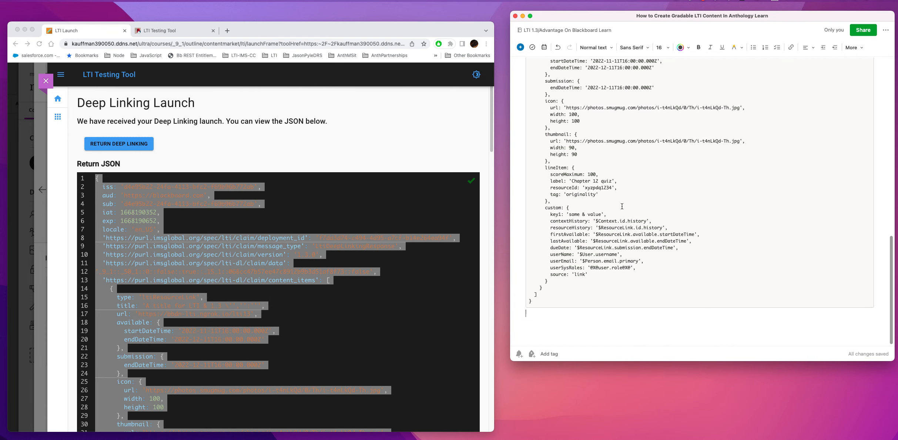
{"action": "scroll", "coordinate": [614, 241], "scroll_direction": "up", "scroll_amount": 5}
{"action": "scroll", "coordinate": [621, 206], "scroll_direction": "up", "scroll_amount": 1}
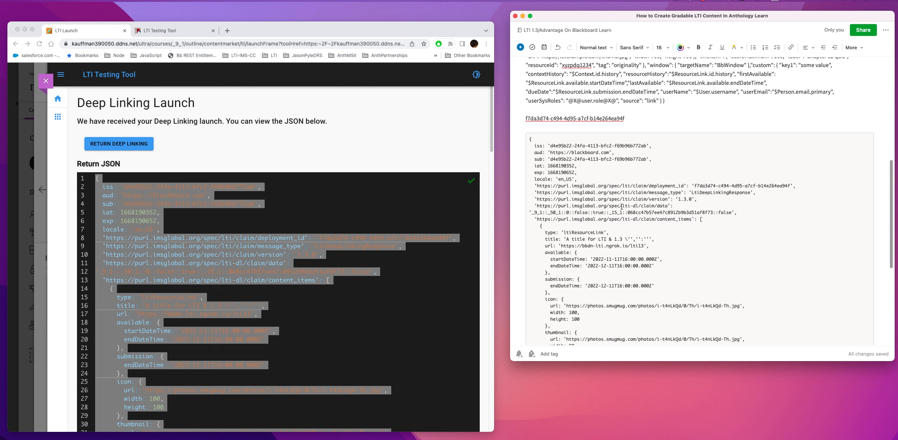
{"action": "scroll", "coordinate": [621, 206], "scroll_direction": "down", "scroll_amount": 1}
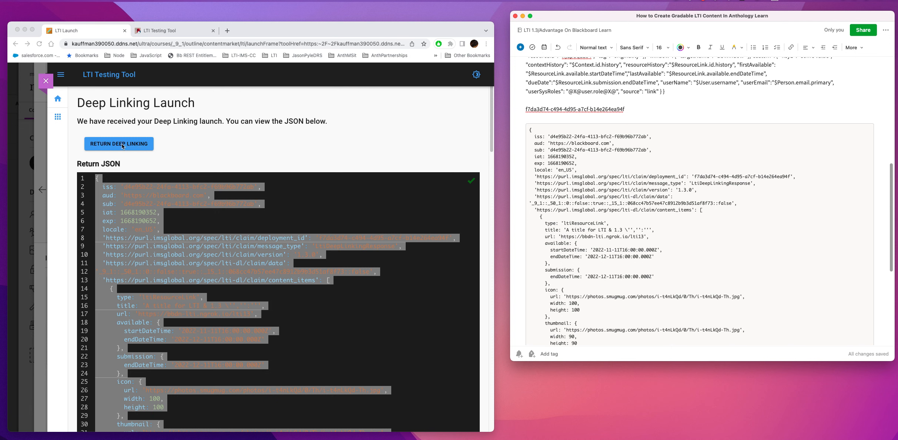
Return the Deep Linking response to the course, check its Gradebook for the new gradable item, and go back to the course content.
{"action": "left_click", "coordinate": [138, 149]}
{"action": "left_click", "coordinate": [136, 150]}
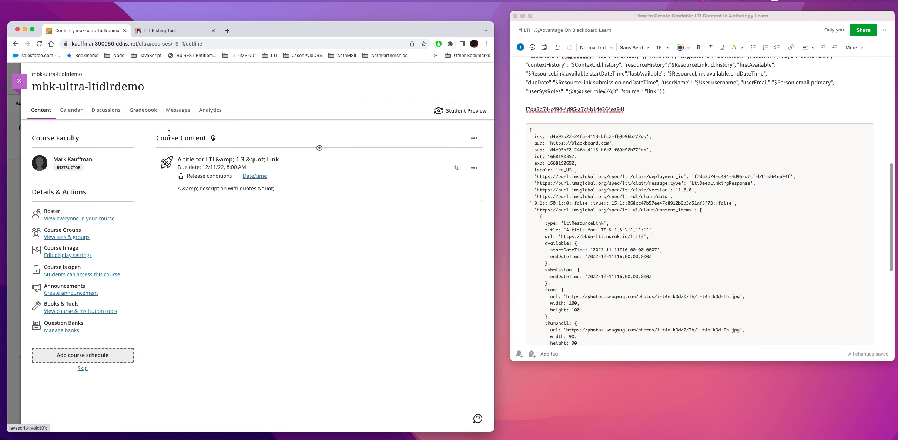
{"action": "left_click", "coordinate": [135, 113]}
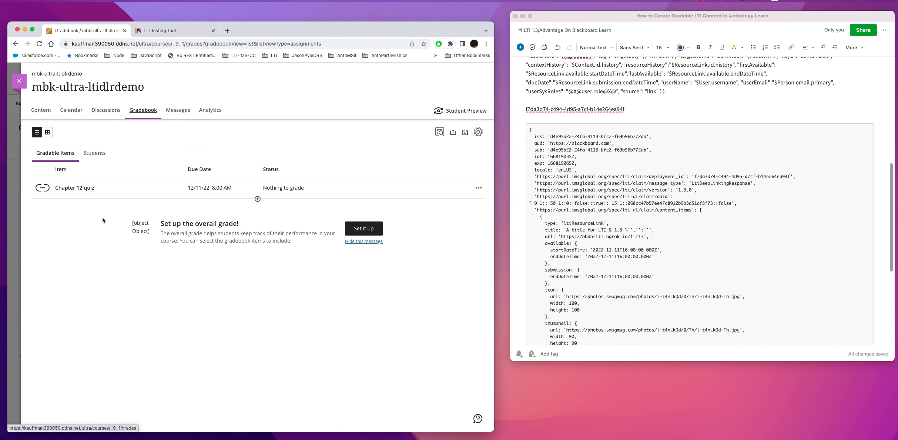
{"action": "left_click", "coordinate": [41, 111]}
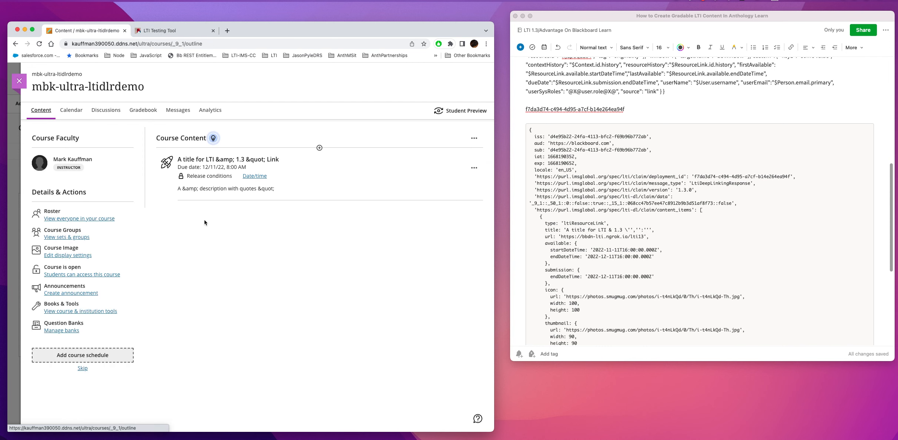
Review the note's introduction on gradable LTI content and the gradable items in the course Gradebook.
{"action": "scroll", "coordinate": [604, 255], "scroll_direction": "up", "scroll_amount": 5}
{"action": "scroll", "coordinate": [604, 256], "scroll_direction": "up", "scroll_amount": 3}
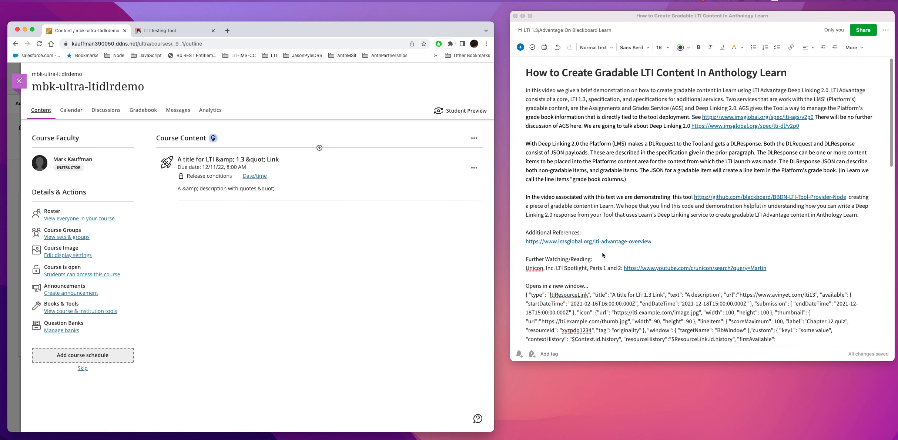
{"action": "mouse_move", "coordinate": [201, 176]}
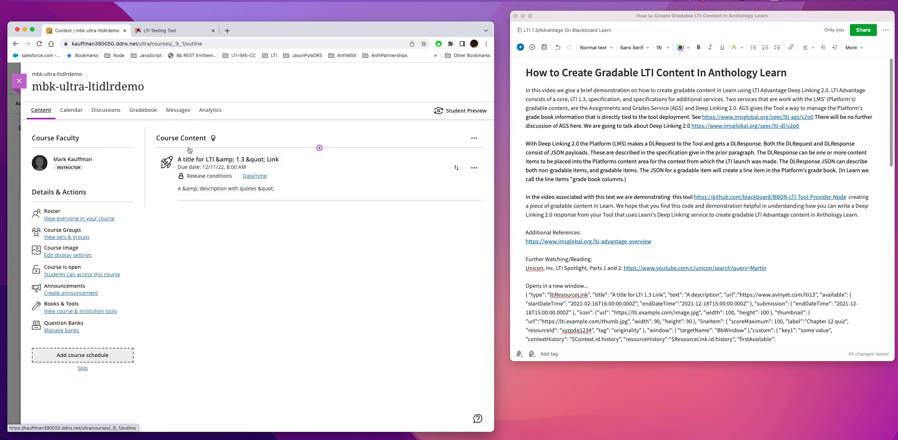
{"action": "left_click", "coordinate": [130, 110]}
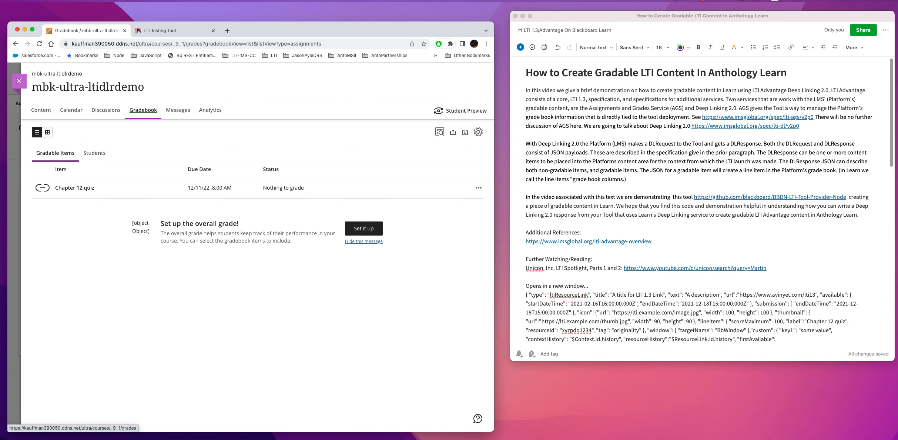
Reopen the mbk-ultra-ltidlrdemo course, launch its LTI link to view the LTI Advantage launch page, and close the launch.
{"action": "left_click", "coordinate": [19, 81]}
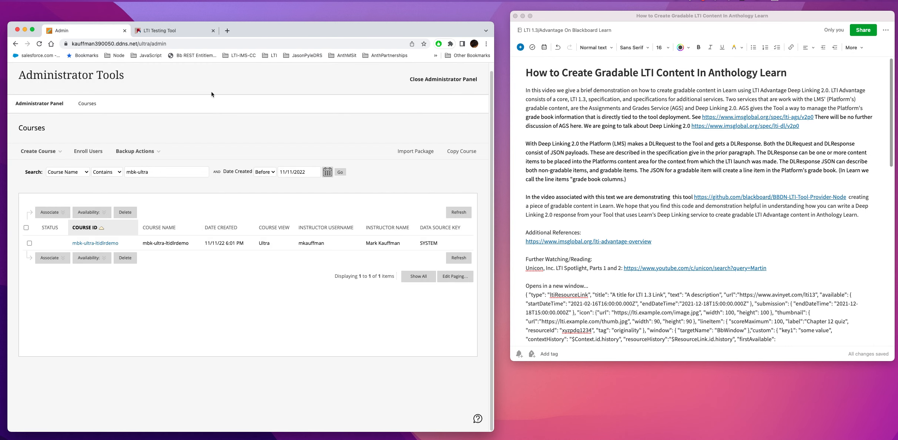
{"action": "left_click", "coordinate": [93, 244]}
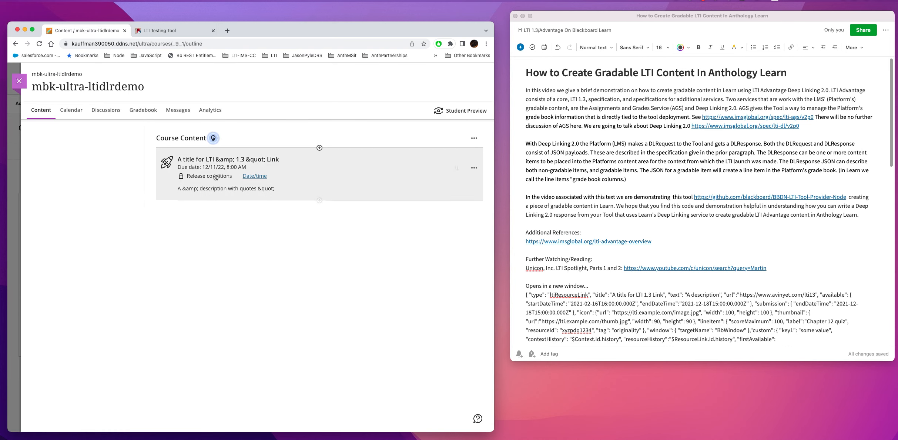
{"action": "left_click", "coordinate": [217, 160]}
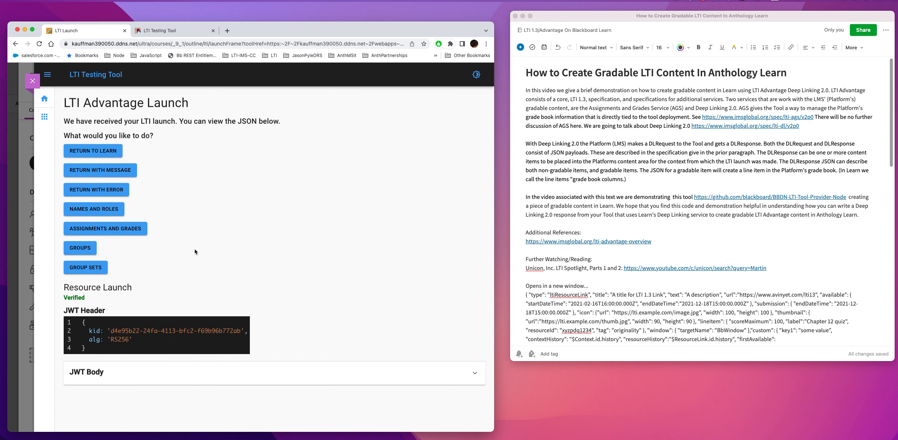
{"action": "left_click", "coordinate": [32, 81]}
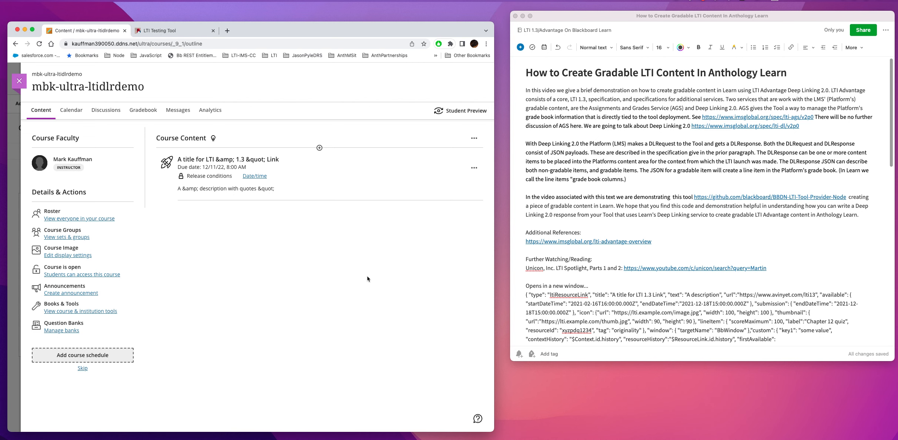
Examine the sample ltiResourceLink JSON in the note, highlighting the whole block, its lineItem section, the label and the title.
{"action": "scroll", "coordinate": [557, 271], "scroll_direction": "down", "scroll_amount": 3}
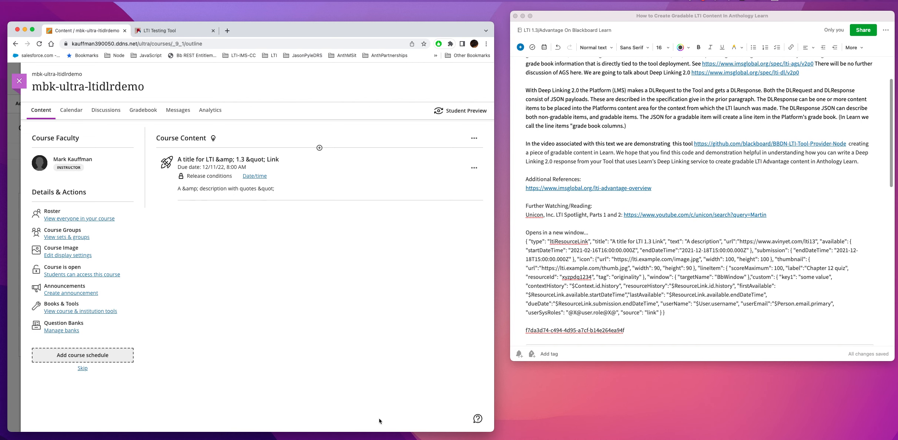
{"action": "left_click", "coordinate": [686, 306]}
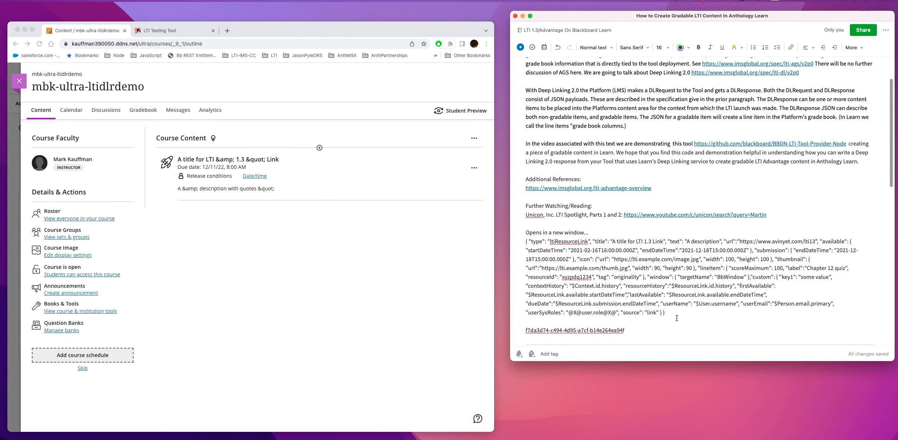
{"action": "left_click_drag", "start_coordinate": [686, 306], "coordinate": [503, 240]}
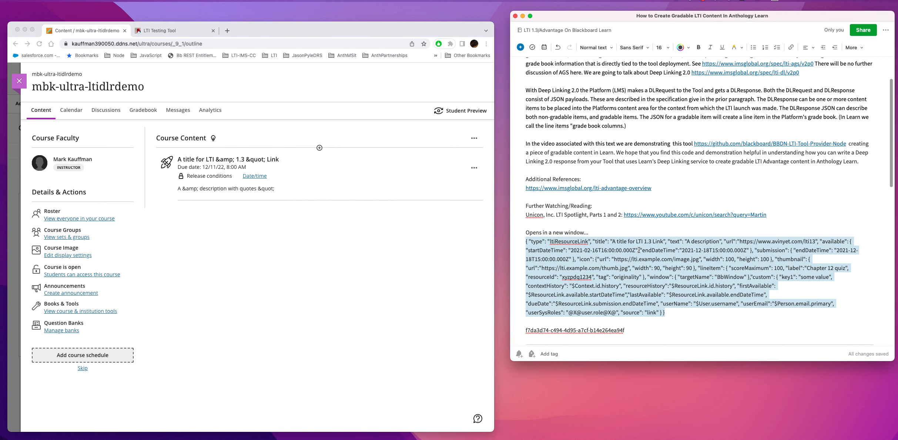
{"action": "scroll", "coordinate": [639, 250], "scroll_direction": "down", "scroll_amount": 2}
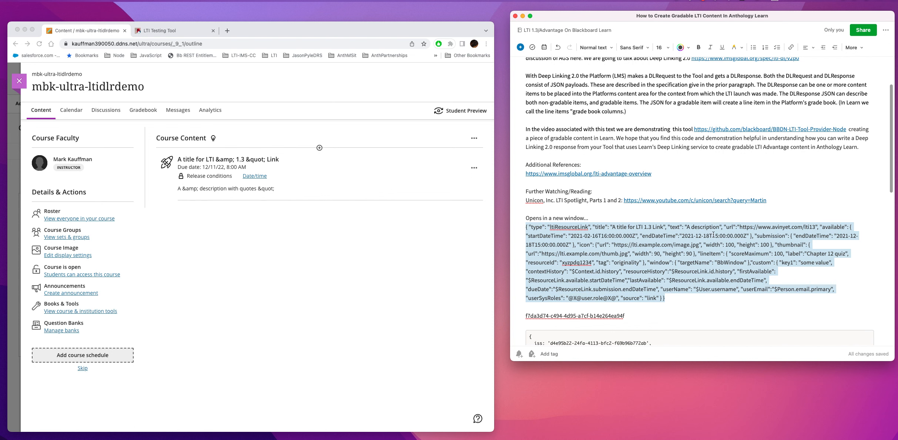
{"action": "left_click", "coordinate": [686, 244]}
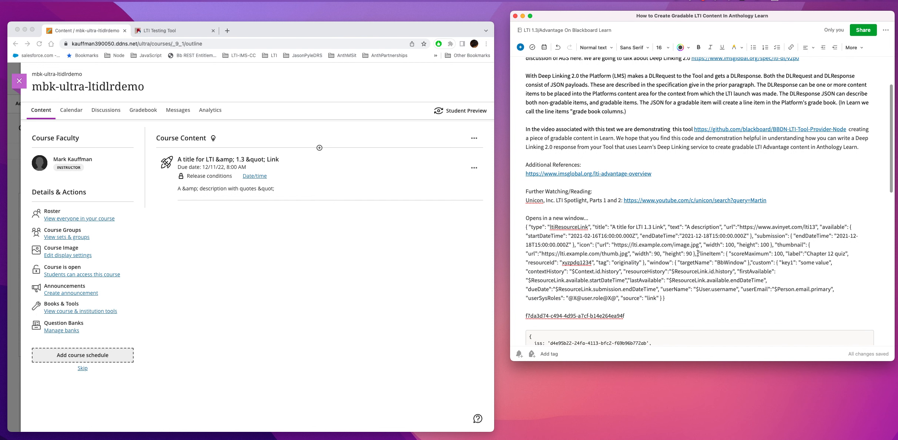
{"action": "left_click_drag", "start_coordinate": [697, 253], "coordinate": [645, 262]}
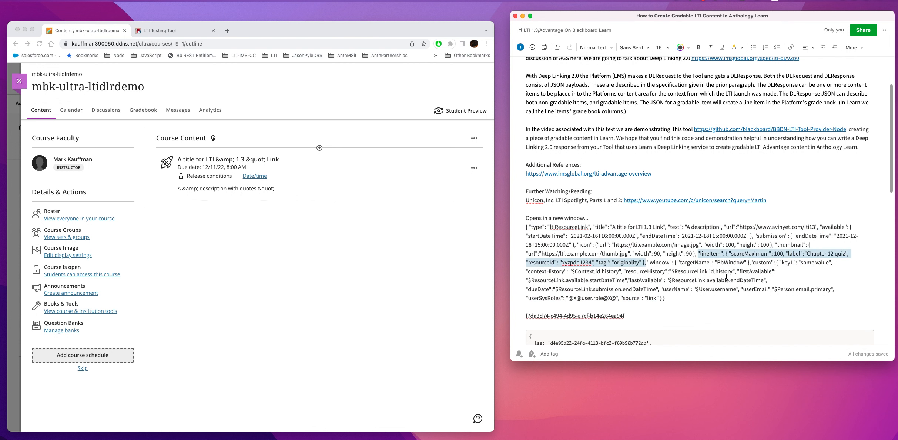
{"action": "double_click", "coordinate": [817, 252]}
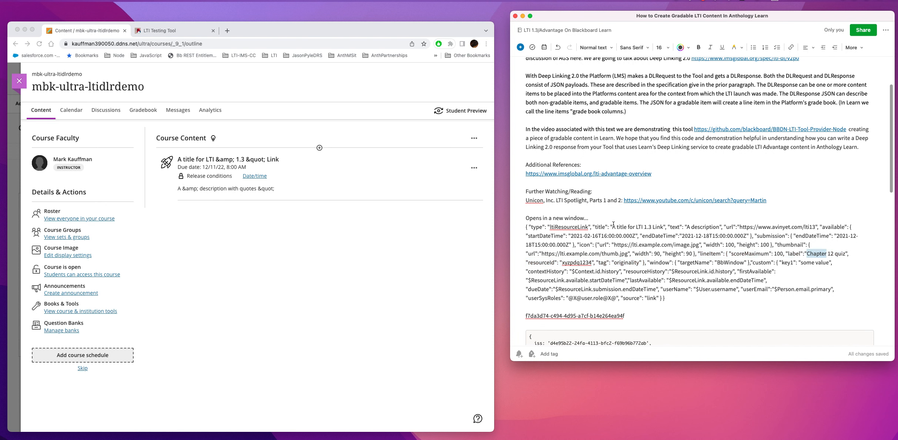
{"action": "left_click_drag", "start_coordinate": [611, 226], "coordinate": [665, 222]}
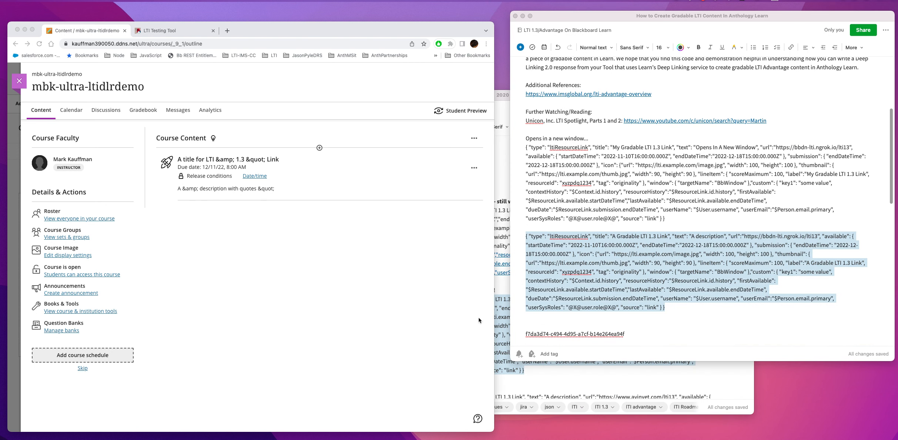
Review the note's second JSON sample, highlighting the block and its lineItem label "A Gradable LTI 1.3 Link".
{"action": "left_click", "coordinate": [685, 313]}
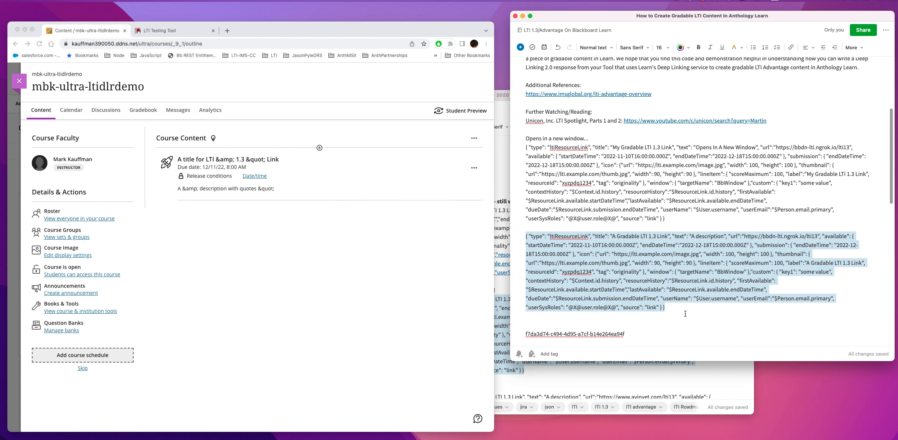
{"action": "left_click_drag", "start_coordinate": [685, 313], "coordinate": [508, 239]}
{"action": "left_click", "coordinate": [809, 263]}
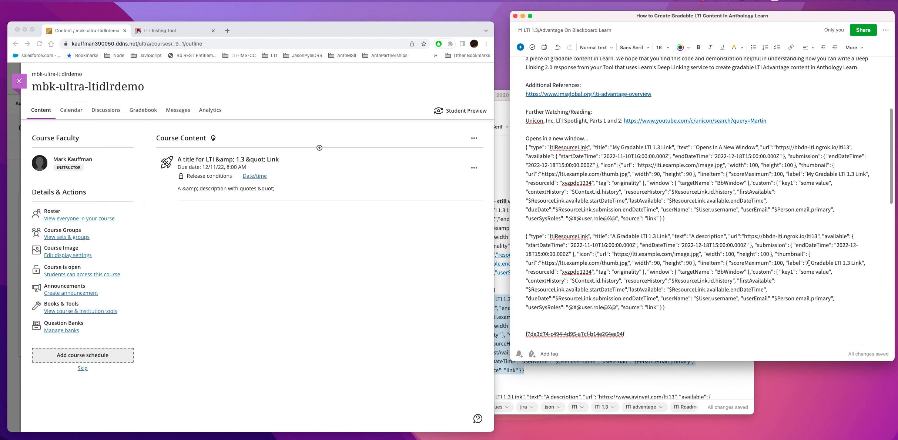
{"action": "left_click_drag", "start_coordinate": [810, 263], "coordinate": [859, 264]}
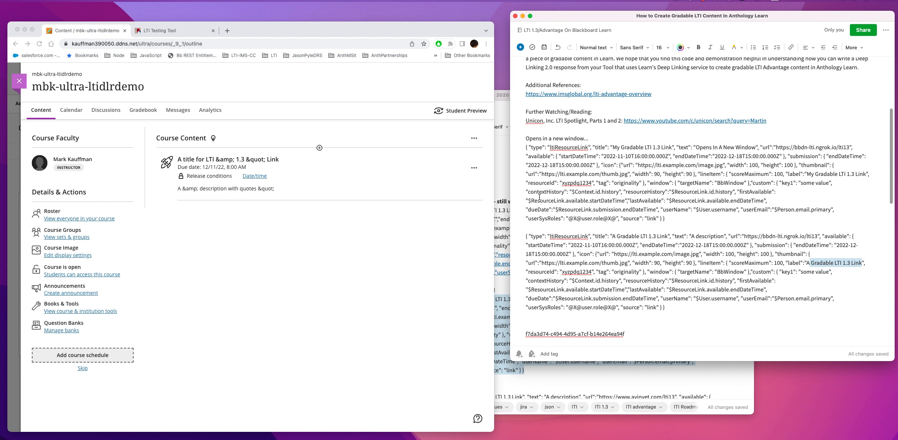
Launch bbdn-lti-ngrok-dlreq from the Content Market below the existing course item and submit a Deep Linking payload with 1 LTI link.
{"action": "left_click", "coordinate": [339, 229]}
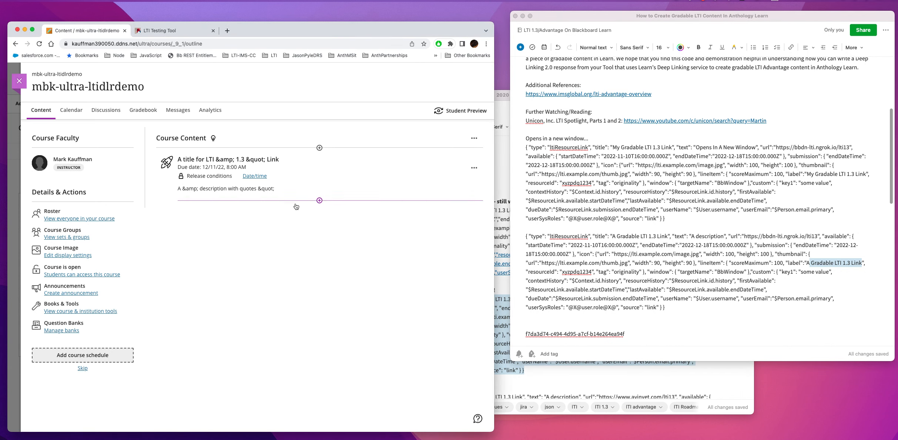
{"action": "left_click", "coordinate": [319, 200]}
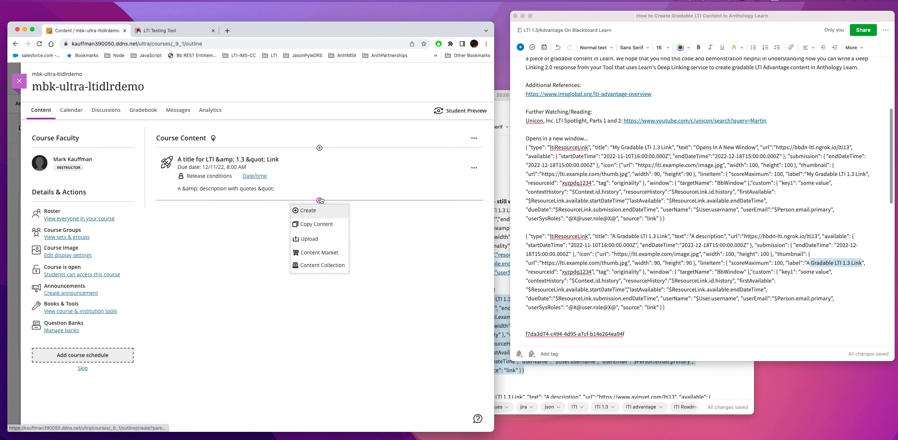
{"action": "left_click", "coordinate": [313, 254]}
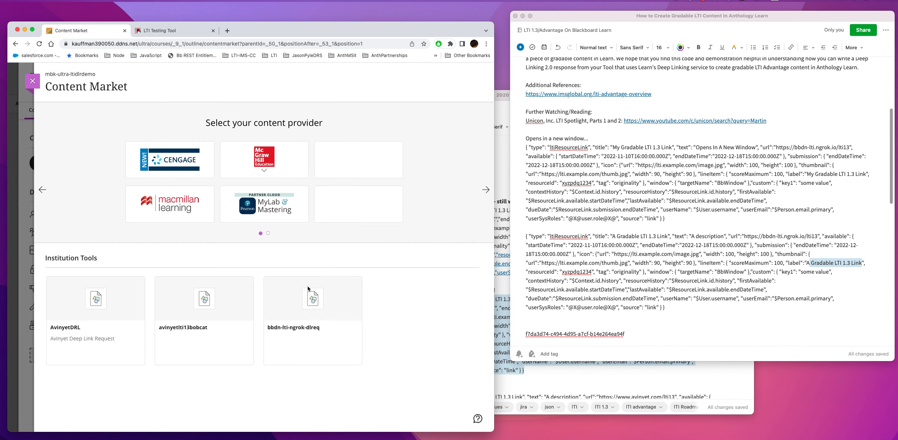
{"action": "left_click", "coordinate": [307, 288]}
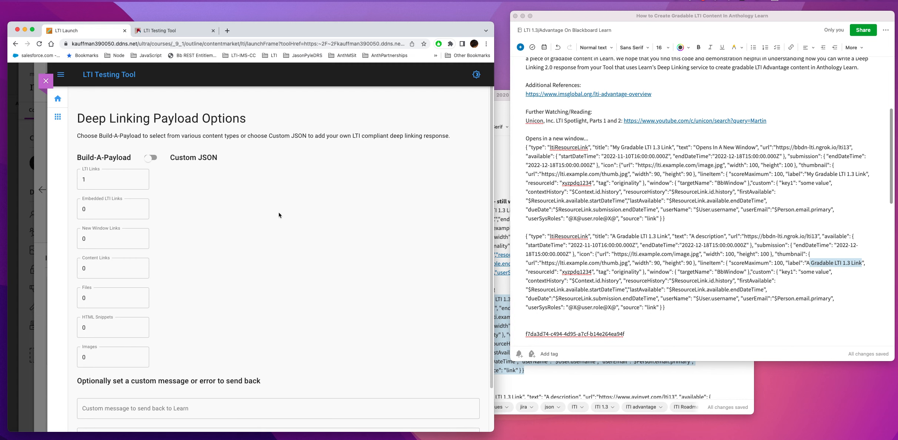
{"action": "scroll", "coordinate": [244, 231], "scroll_direction": "down", "scroll_amount": 3}
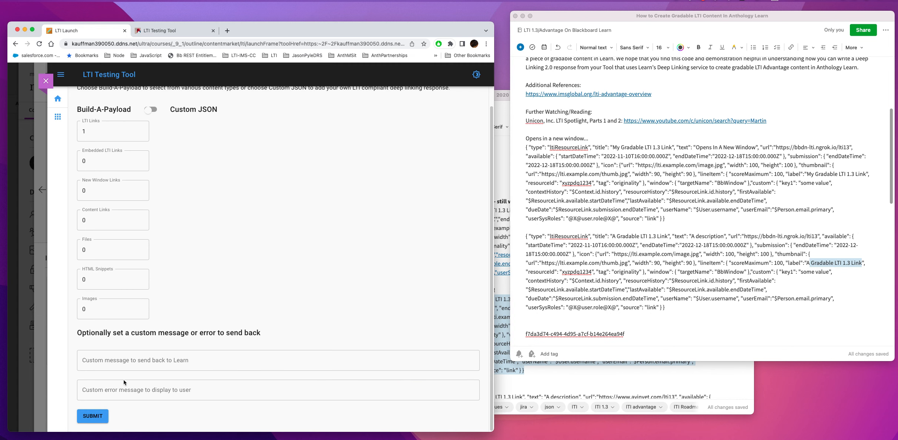
{"action": "scroll", "coordinate": [160, 218], "scroll_direction": "up", "scroll_amount": 3}
{"action": "scroll", "coordinate": [185, 225], "scroll_direction": "down", "scroll_amount": 3}
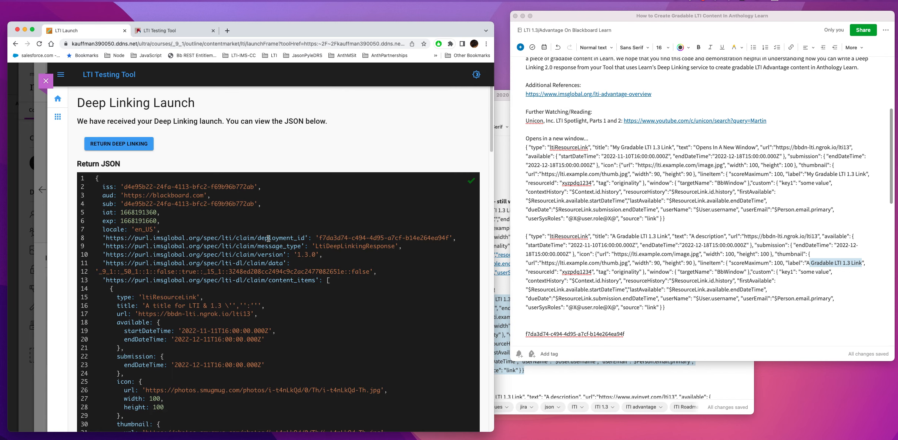
Examine the Return JSON of the Deep Linking launch, from the deployment claims through the content item's dates, lineItem and custom parameters.
{"action": "scroll", "coordinate": [268, 237], "scroll_direction": "down", "scroll_amount": 1}
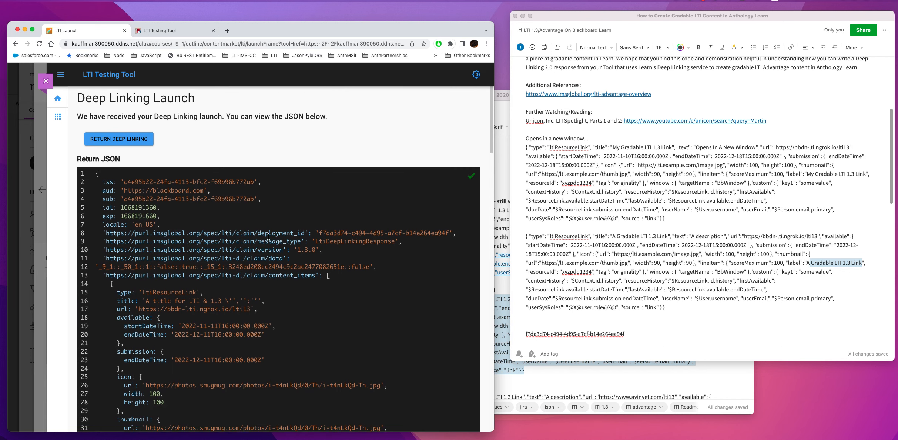
{"action": "scroll", "coordinate": [274, 227], "scroll_direction": "down", "scroll_amount": 3}
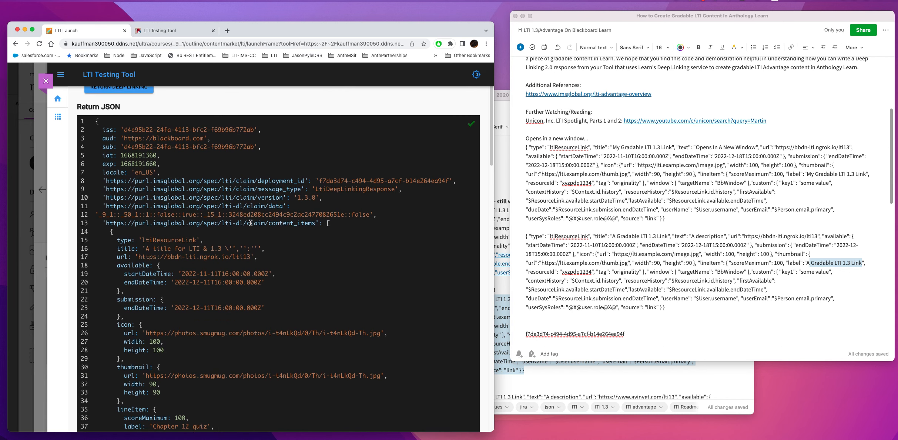
{"action": "scroll", "coordinate": [248, 222], "scroll_direction": "down", "scroll_amount": 1}
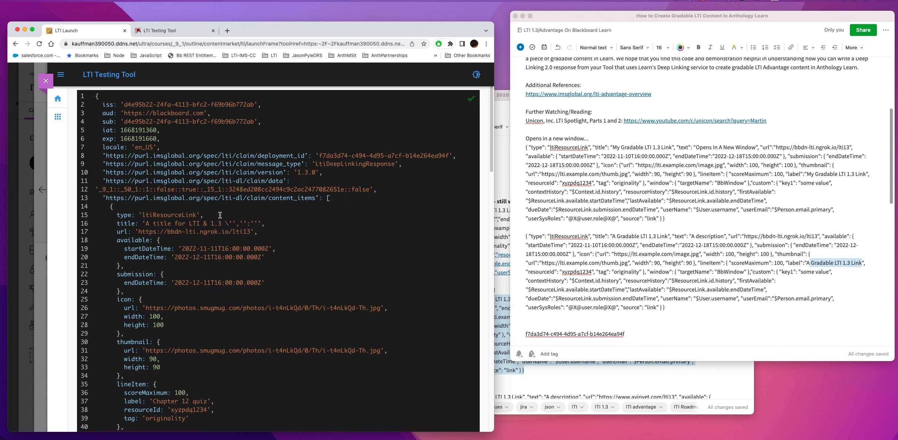
{"action": "scroll", "coordinate": [219, 215], "scroll_direction": "down", "scroll_amount": 10}
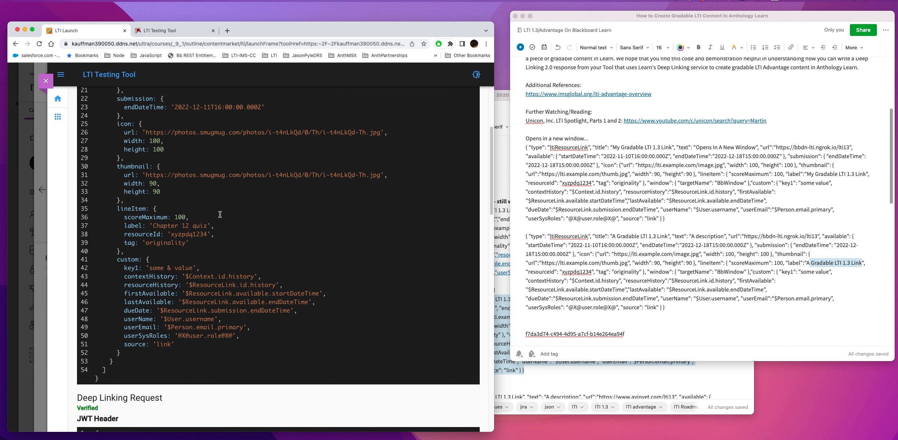
{"action": "scroll", "coordinate": [220, 214], "scroll_direction": "up", "scroll_amount": 9}
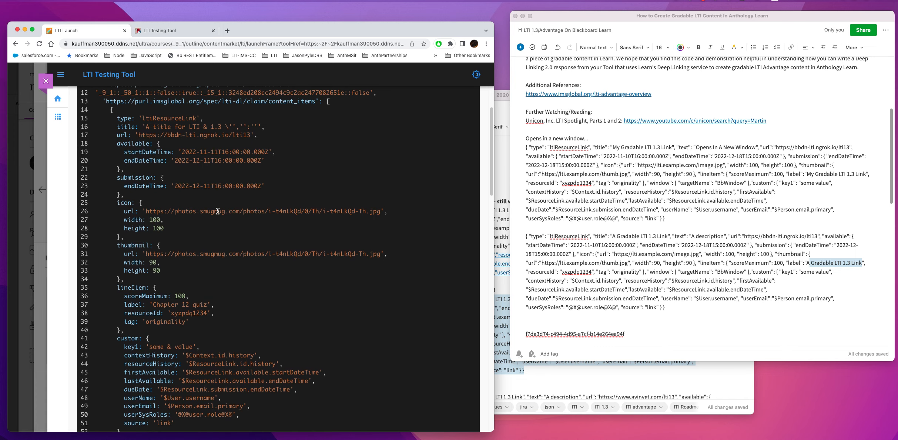
{"action": "scroll", "coordinate": [179, 197], "scroll_direction": "up", "scroll_amount": 3}
{"action": "scroll", "coordinate": [183, 202], "scroll_direction": "down", "scroll_amount": 3}
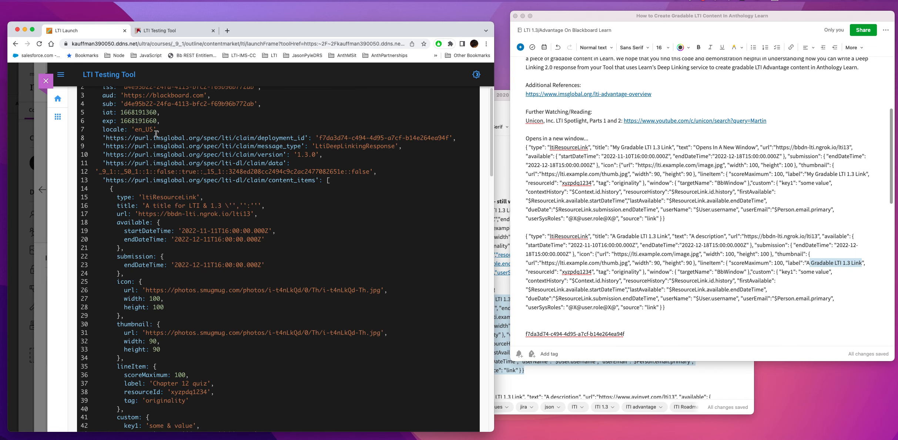
{"action": "scroll", "coordinate": [188, 285], "scroll_direction": "down", "scroll_amount": 1}
{"action": "scroll", "coordinate": [187, 285], "scroll_direction": "down", "scroll_amount": 3}
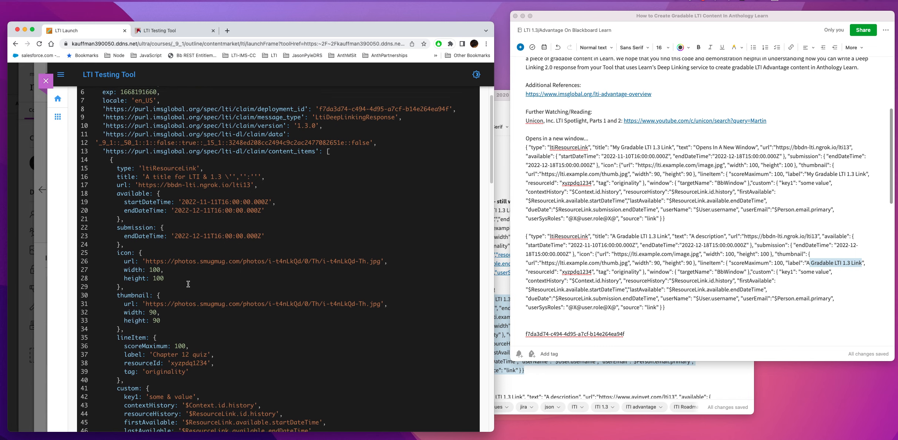
{"action": "scroll", "coordinate": [190, 281], "scroll_direction": "down", "scroll_amount": 10}
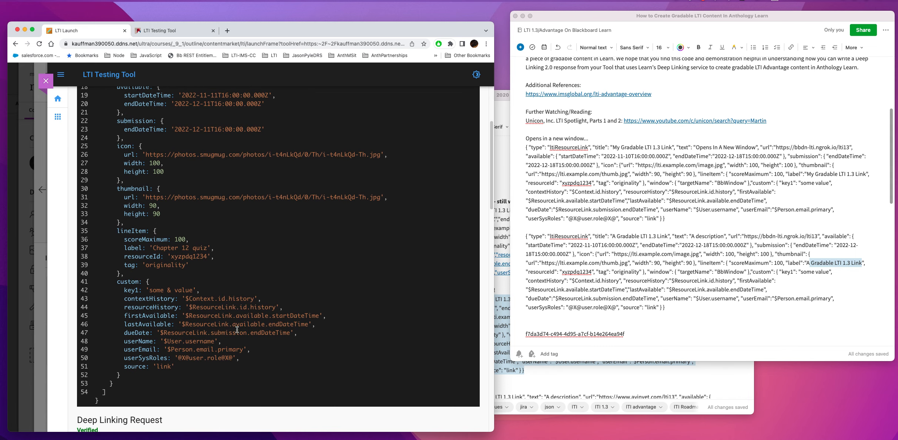
Highlight the custom parameters block in the Return JSON, compare it with the note's JSON samples, and clear the highlight.
{"action": "left_click_drag", "start_coordinate": [126, 382], "coordinate": [57, 278]}
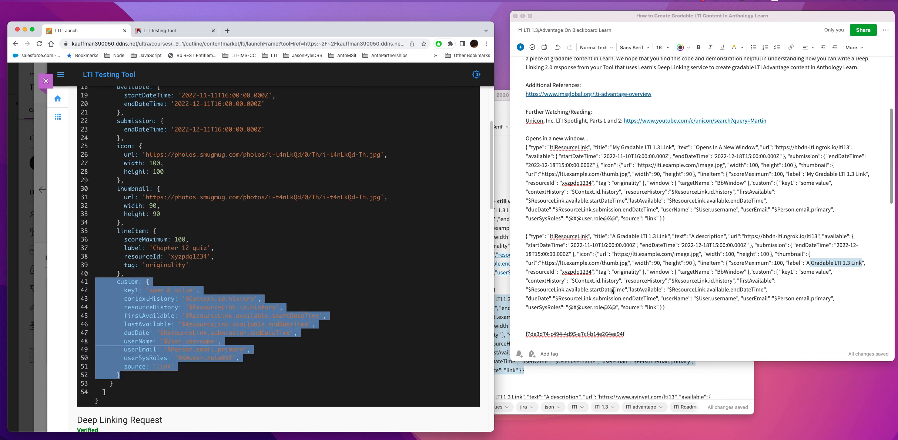
{"action": "left_click", "coordinate": [726, 311]}
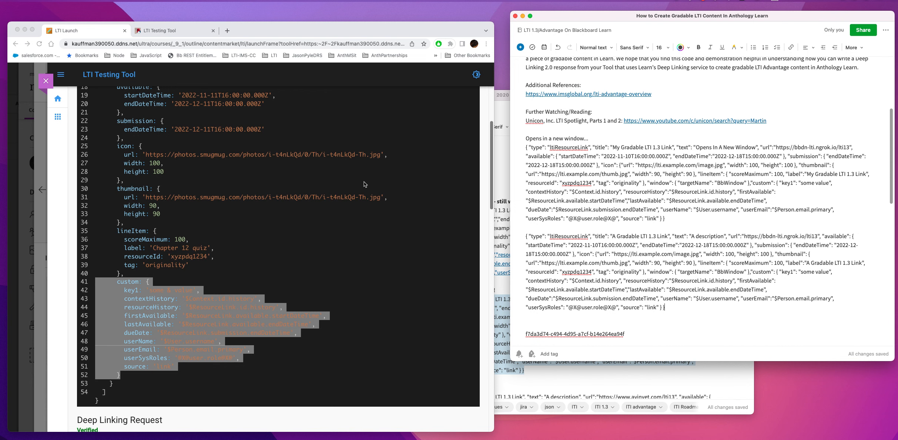
{"action": "left_click", "coordinate": [224, 368]}
{"action": "left_click", "coordinate": [155, 376]}
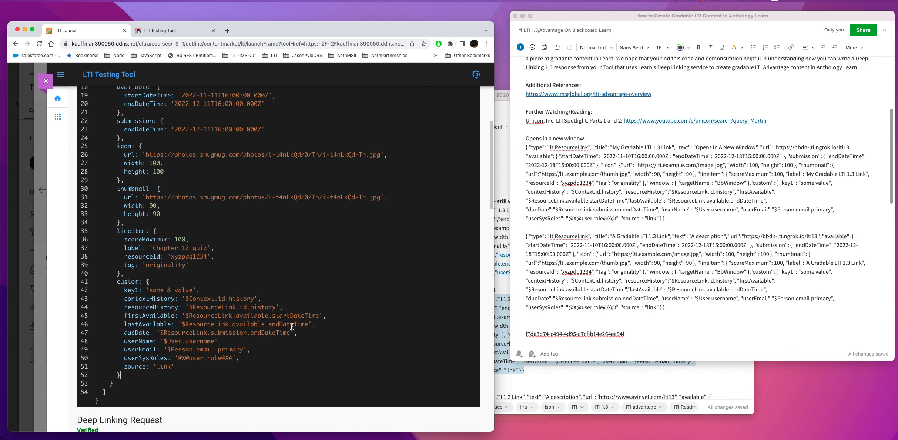
Reread the Return JSON from the custom parameters and lineItem back up to the content item's title, URL and launch claims.
{"action": "scroll", "coordinate": [305, 254], "scroll_direction": "up", "scroll_amount": 3}
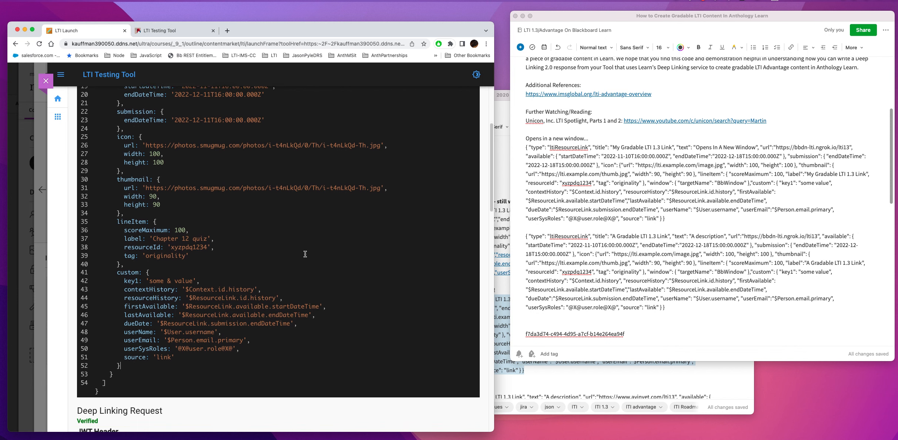
{"action": "scroll", "coordinate": [293, 254], "scroll_direction": "up", "scroll_amount": 5}
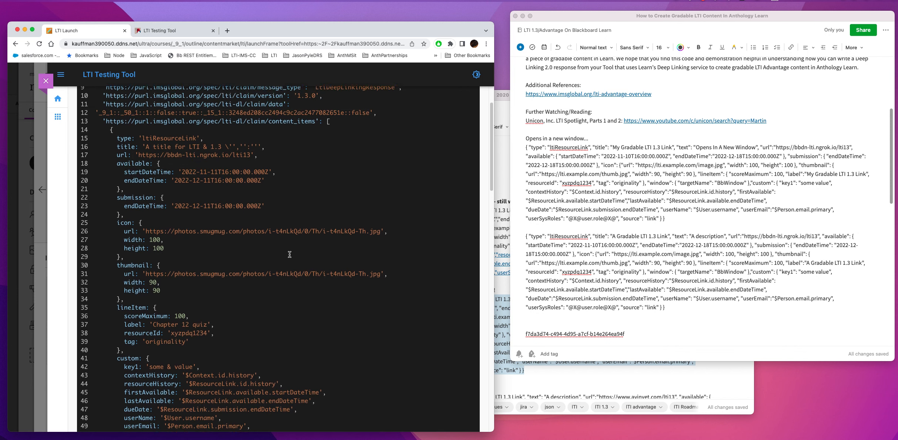
{"action": "scroll", "coordinate": [289, 252], "scroll_direction": "up", "scroll_amount": 1}
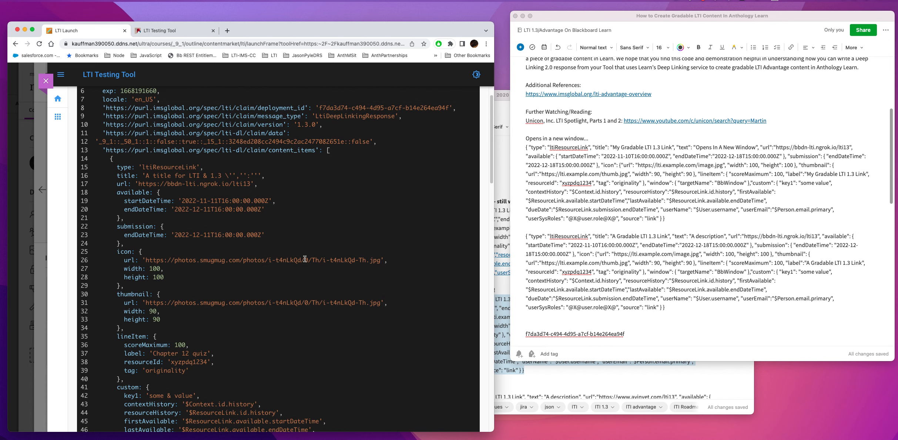
{"action": "scroll", "coordinate": [305, 259], "scroll_direction": "down", "scroll_amount": 1}
{"action": "scroll", "coordinate": [305, 258], "scroll_direction": "down", "scroll_amount": 3}
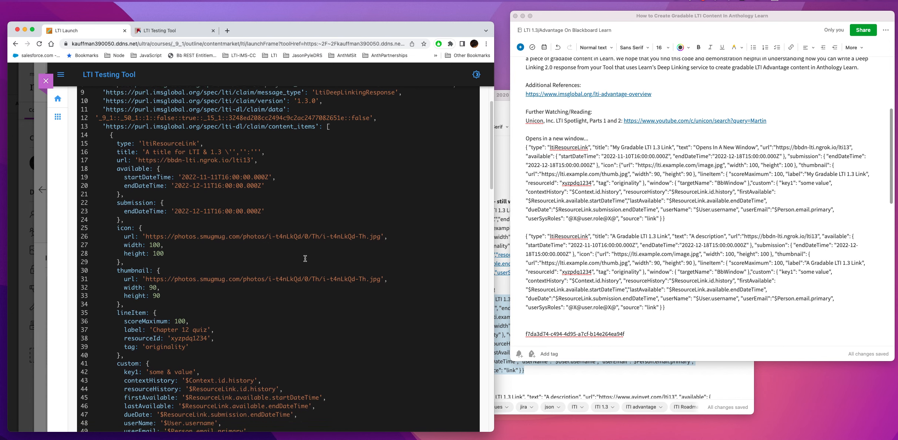
{"action": "scroll", "coordinate": [305, 258], "scroll_direction": "up", "scroll_amount": 6}
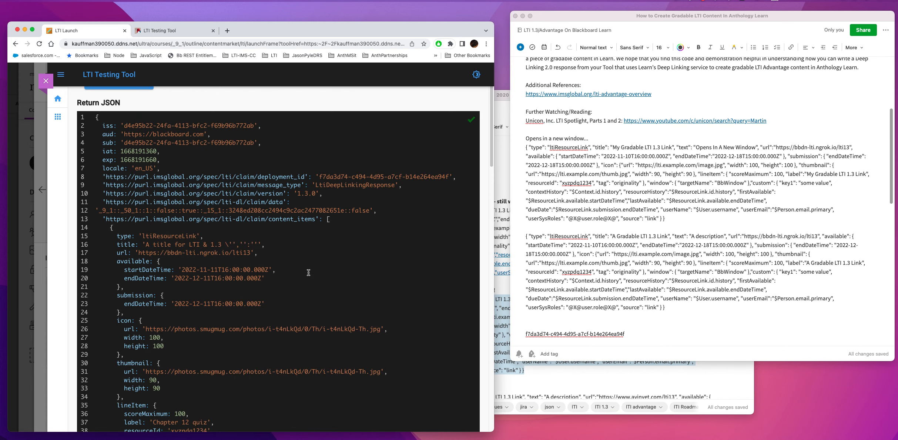
{"action": "scroll", "coordinate": [310, 269], "scroll_direction": "up", "scroll_amount": 1}
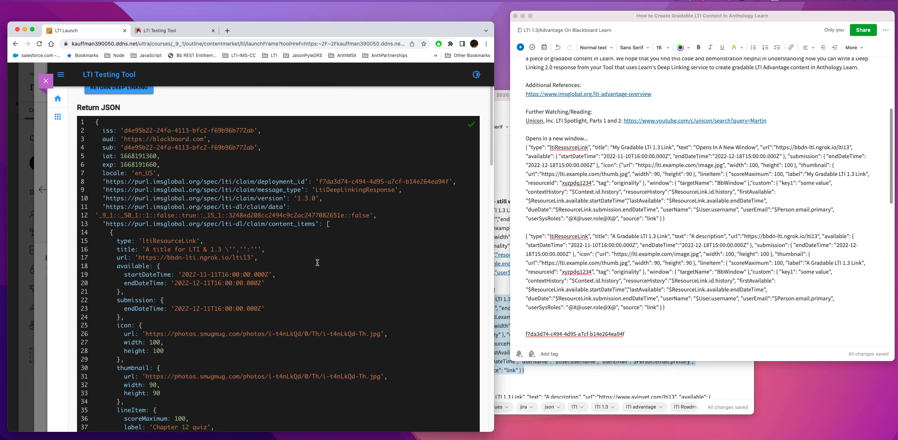
{"action": "scroll", "coordinate": [316, 263], "scroll_direction": "down", "scroll_amount": 1}
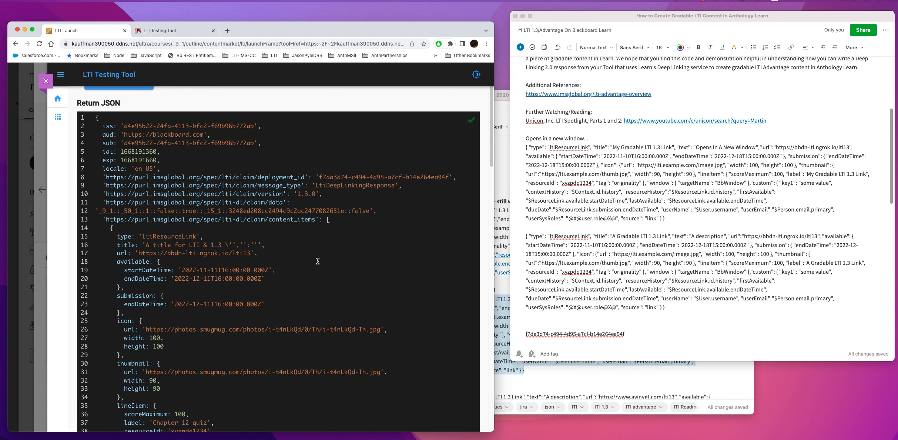
Examine the Return JSON again, from the launch claims through the content item's dates, lineItem and custom parameters to its closing braces.
{"action": "scroll", "coordinate": [317, 261], "scroll_direction": "up", "scroll_amount": 1}
{"action": "scroll", "coordinate": [318, 262], "scroll_direction": "down", "scroll_amount": 3}
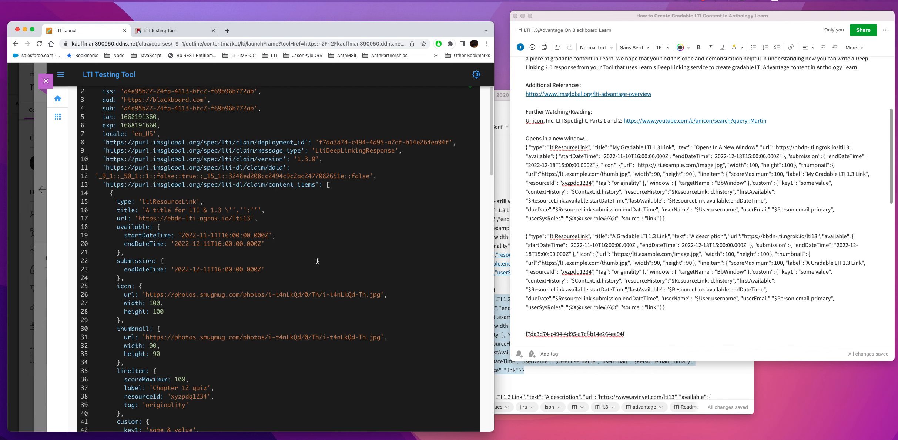
{"action": "scroll", "coordinate": [318, 261], "scroll_direction": "up", "scroll_amount": 2}
{"action": "scroll", "coordinate": [318, 261], "scroll_direction": "down", "scroll_amount": 3}
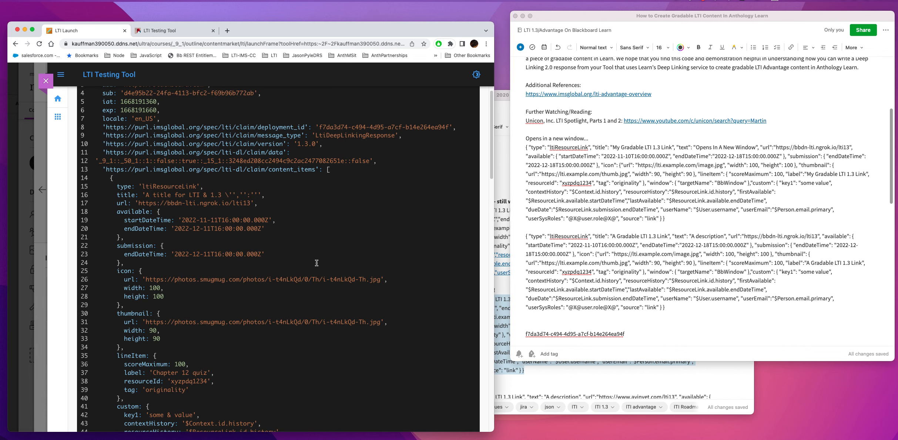
{"action": "scroll", "coordinate": [278, 348], "scroll_direction": "down", "scroll_amount": 3}
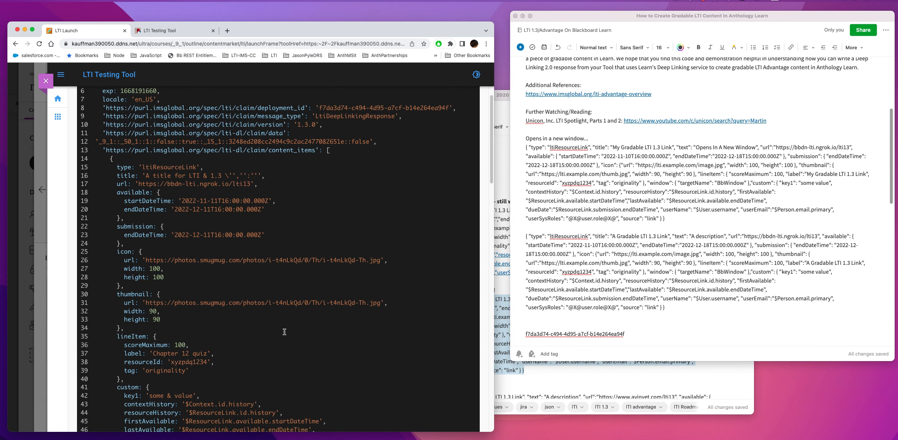
{"action": "scroll", "coordinate": [284, 332], "scroll_direction": "down", "scroll_amount": 4}
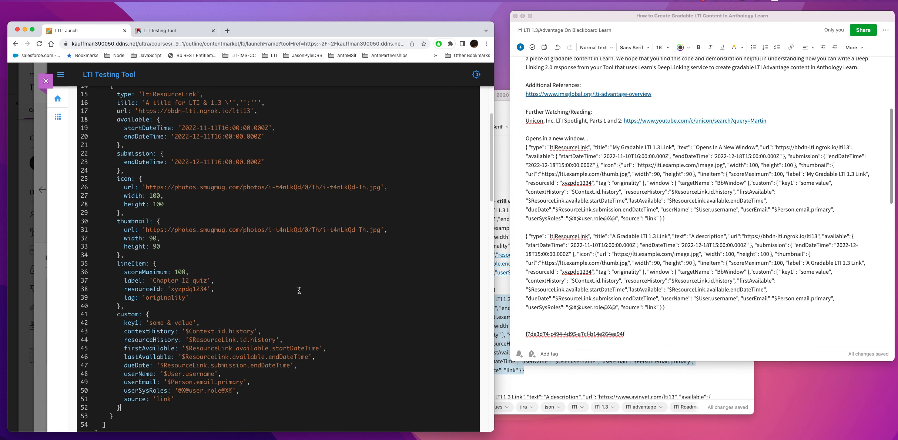
{"action": "scroll", "coordinate": [299, 290], "scroll_direction": "down", "scroll_amount": 1}
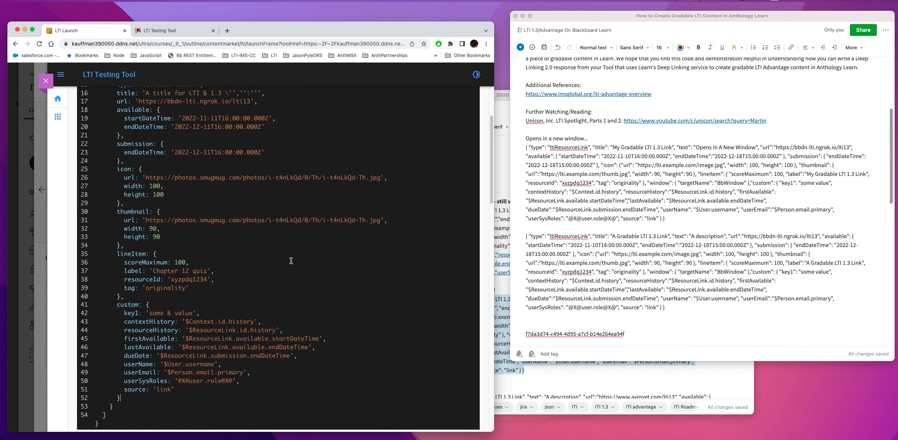
{"action": "scroll", "coordinate": [288, 248], "scroll_direction": "down", "scroll_amount": 1}
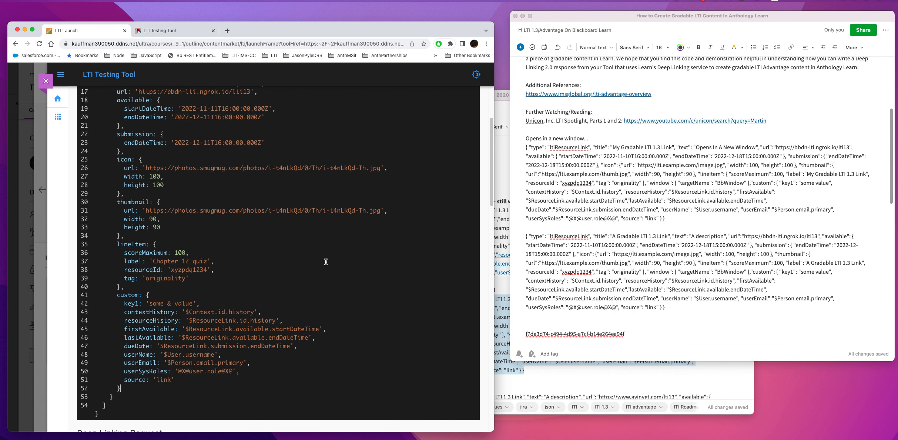
{"action": "scroll", "coordinate": [325, 262], "scroll_direction": "up", "scroll_amount": 1}
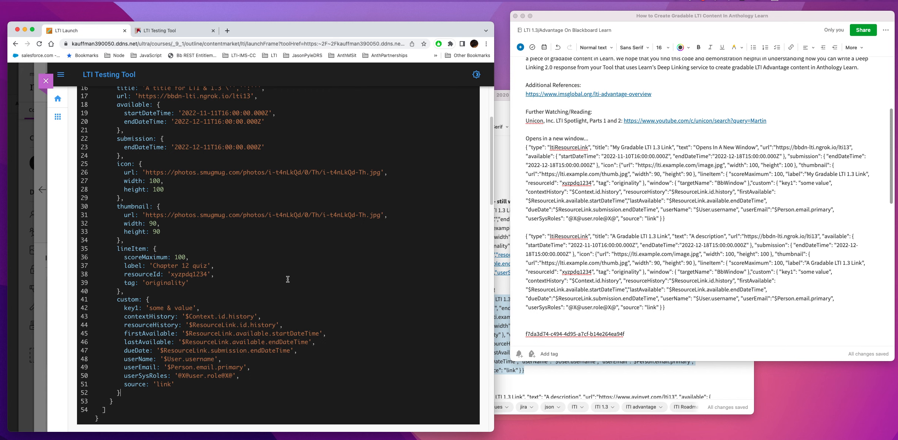
{"action": "scroll", "coordinate": [324, 255], "scroll_direction": "up", "scroll_amount": 1}
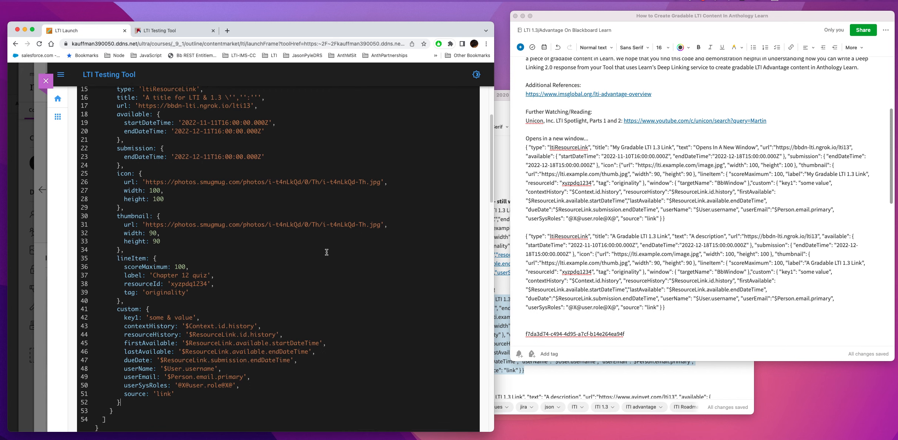
{"action": "scroll", "coordinate": [326, 252], "scroll_direction": "up", "scroll_amount": 6}
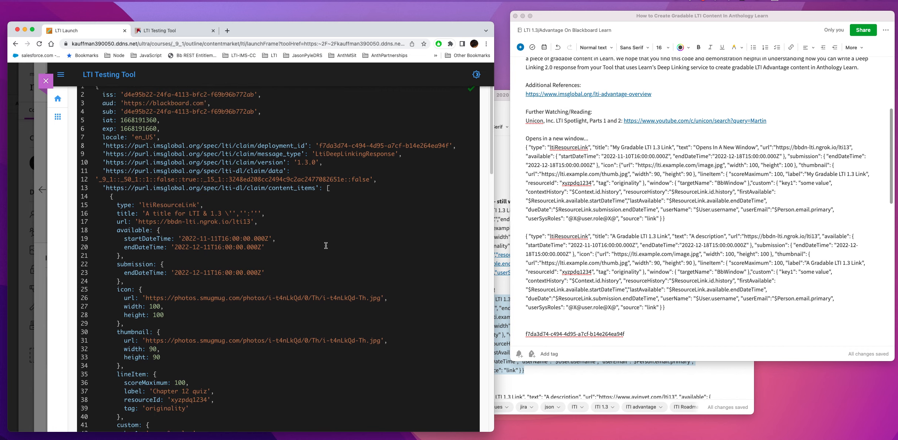
{"action": "scroll", "coordinate": [326, 245], "scroll_direction": "up", "scroll_amount": 3}
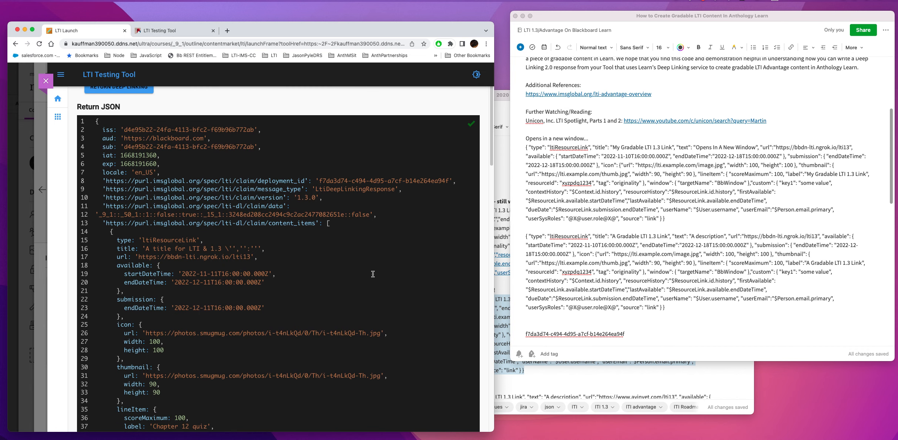
{"action": "scroll", "coordinate": [364, 276], "scroll_direction": "down", "scroll_amount": 5}
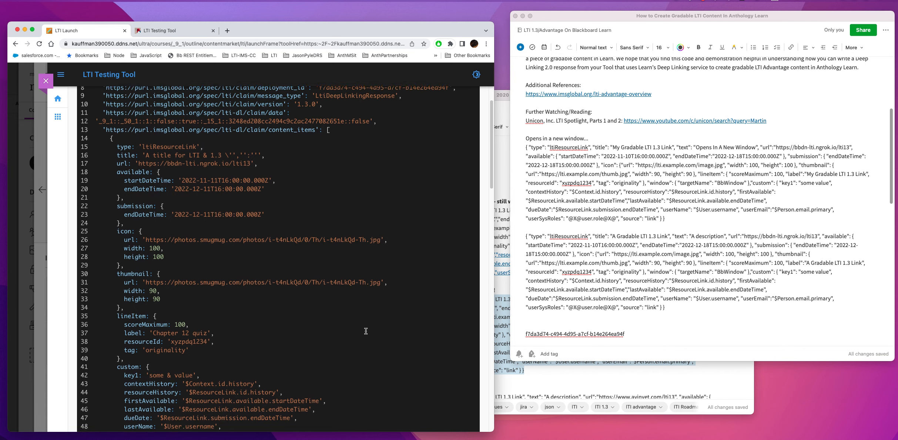
{"action": "scroll", "coordinate": [365, 331], "scroll_direction": "down", "scroll_amount": 4}
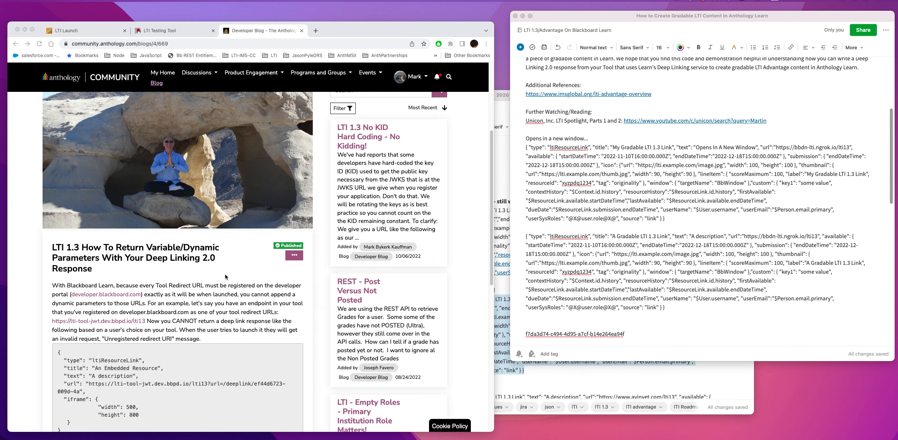
Highlight "Tool Redirect URL" in the blog post on variable Deep Linking parameters and read the paragraph about registering redirect URLs.
{"action": "left_click", "coordinate": [150, 287]}
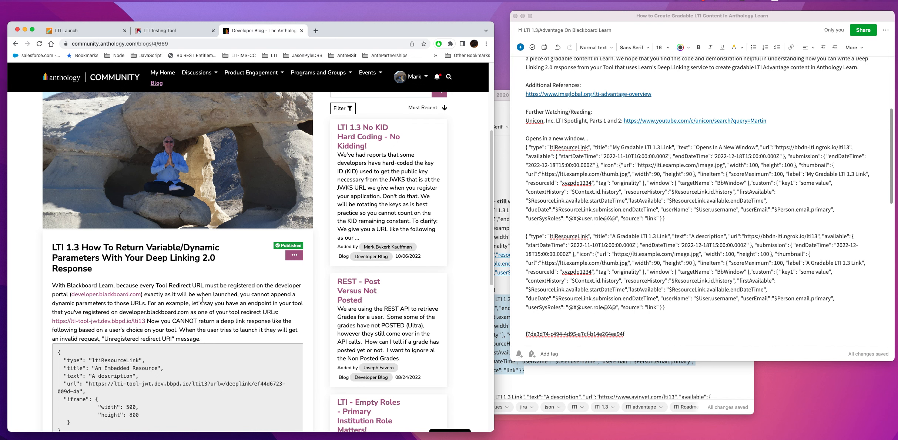
{"action": "left_click_drag", "start_coordinate": [156, 285], "coordinate": [204, 285]}
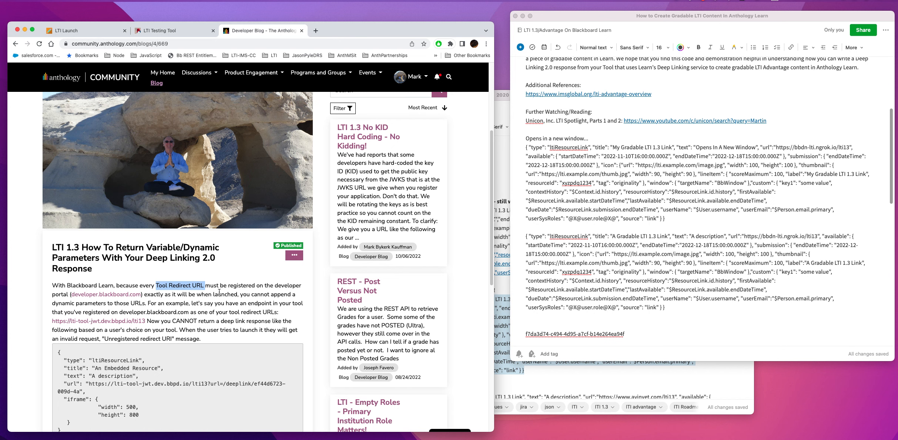
{"action": "scroll", "coordinate": [224, 289], "scroll_direction": "down", "scroll_amount": 1}
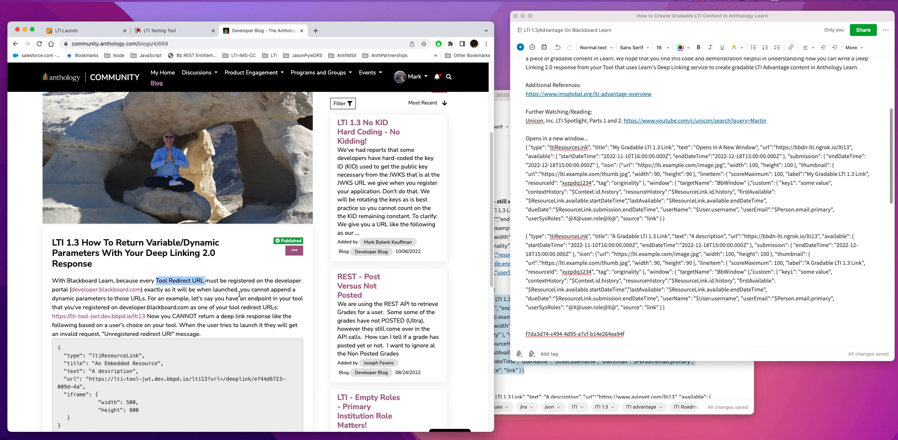
{"action": "scroll", "coordinate": [240, 290], "scroll_direction": "down", "scroll_amount": 2}
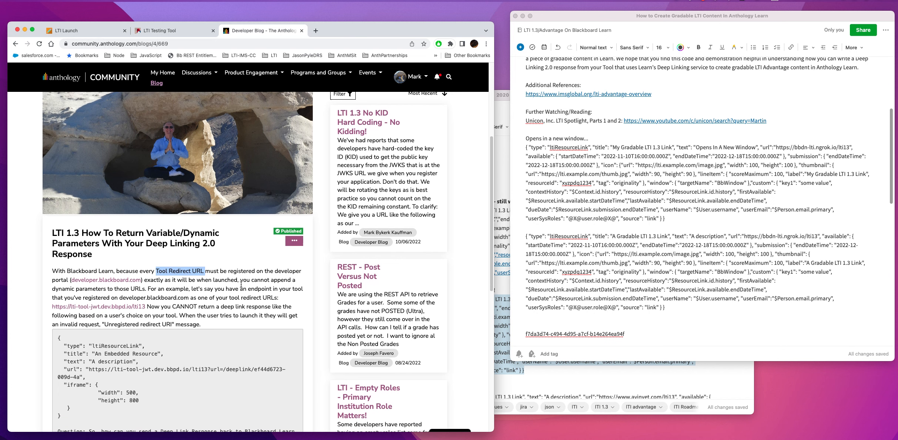
{"action": "left_click", "coordinate": [240, 285]}
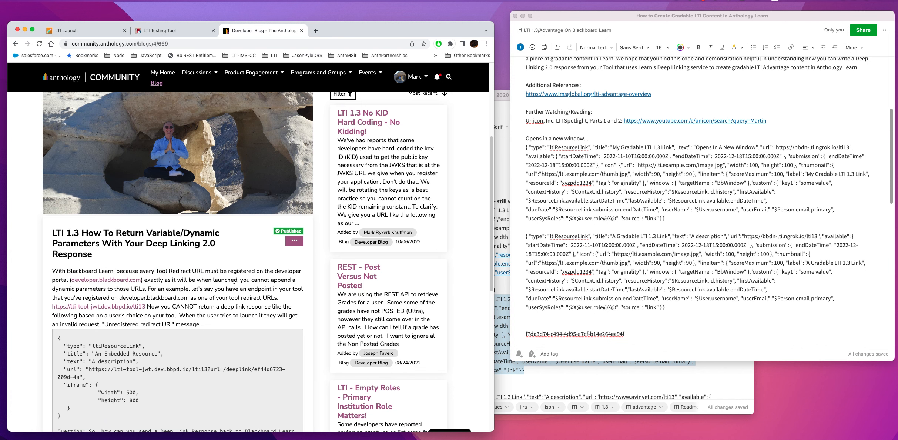
{"action": "scroll", "coordinate": [235, 286], "scroll_direction": "down", "scroll_amount": 1}
{"action": "scroll", "coordinate": [211, 271], "scroll_direction": "down", "scroll_amount": 1}
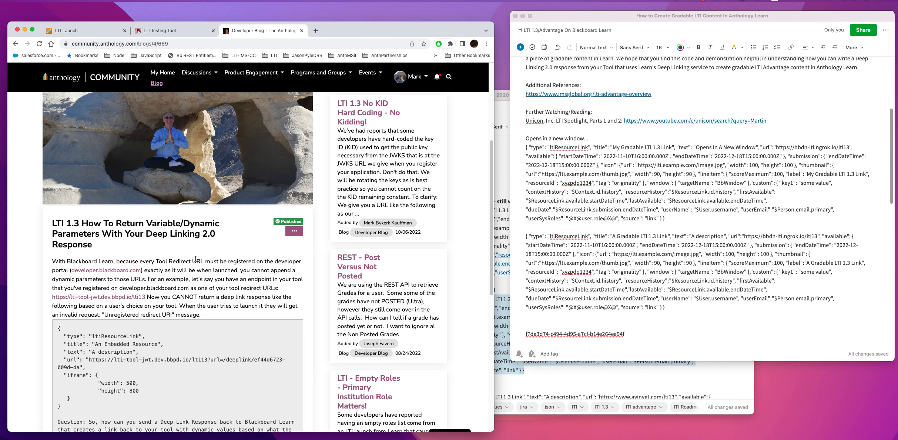
{"action": "left_click_drag", "start_coordinate": [159, 259], "coordinate": [202, 259]}
{"action": "scroll", "coordinate": [220, 266], "scroll_direction": "down", "scroll_amount": 2}
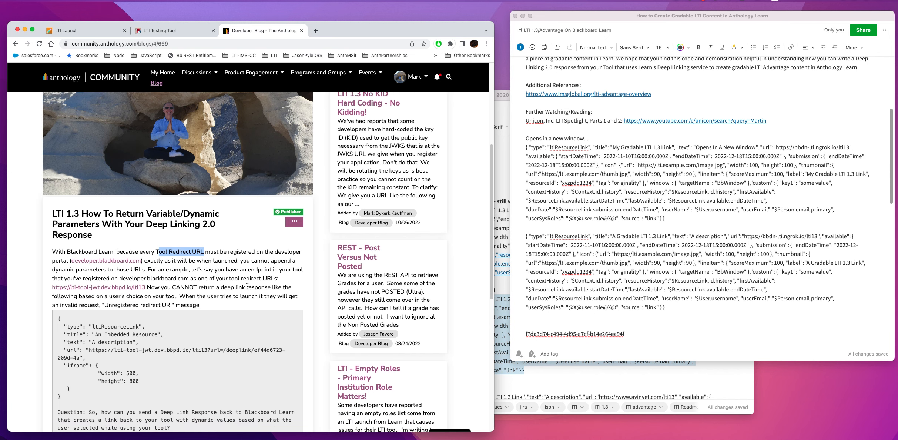
{"action": "scroll", "coordinate": [245, 285], "scroll_direction": "down", "scroll_amount": 3}
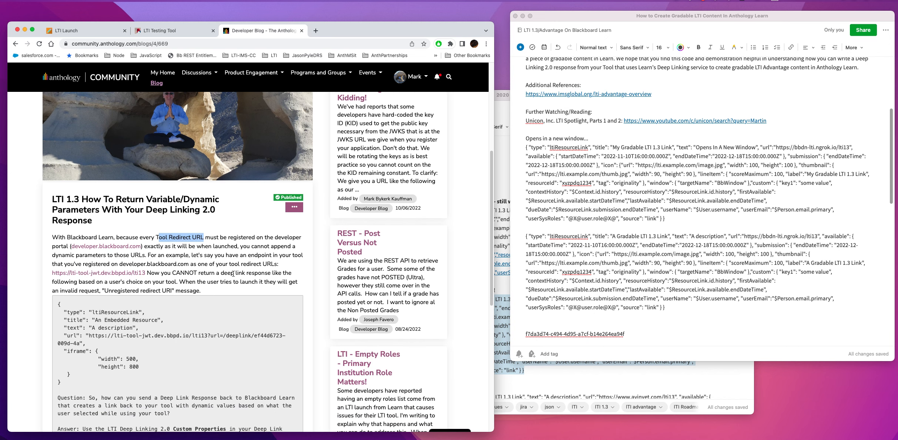
Highlight the blog's "CANNOT return a deep link response" wording and the dynamic ending of the url in its first JSON example.
{"action": "left_click", "coordinate": [221, 269]}
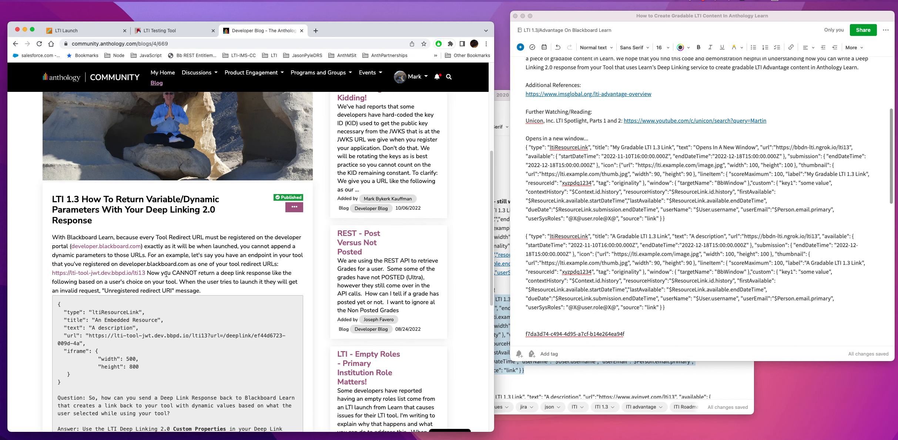
{"action": "left_click_drag", "start_coordinate": [166, 274], "coordinate": [273, 273]}
{"action": "scroll", "coordinate": [188, 298], "scroll_direction": "down", "scroll_amount": 1}
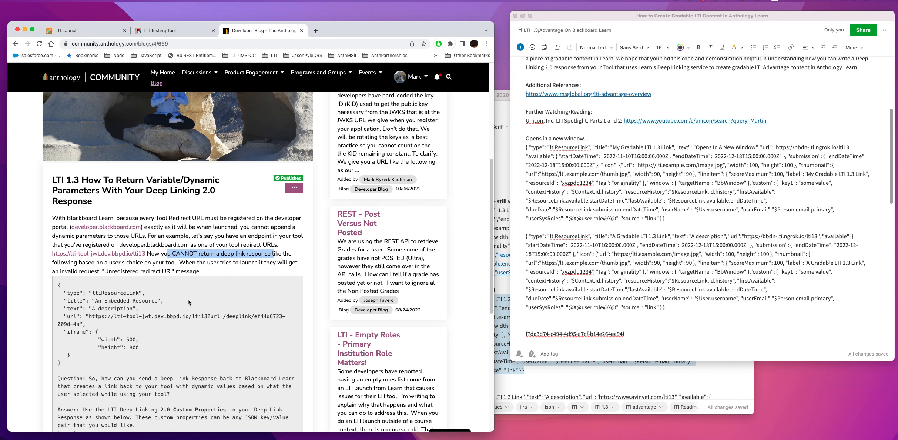
{"action": "scroll", "coordinate": [188, 300], "scroll_direction": "down", "scroll_amount": 1}
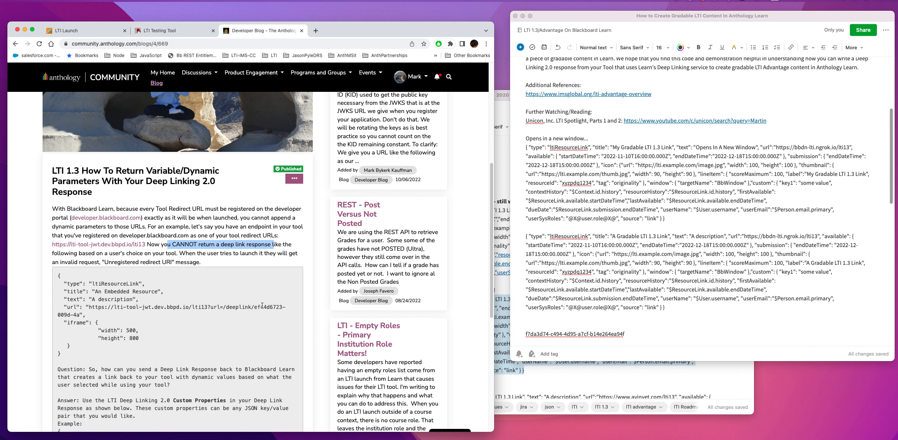
{"action": "left_click_drag", "start_coordinate": [254, 307], "coordinate": [251, 314]}
{"action": "scroll", "coordinate": [251, 314], "scroll_direction": "down", "scroll_amount": 2}
{"action": "scroll", "coordinate": [194, 313], "scroll_direction": "down", "scroll_amount": 3}
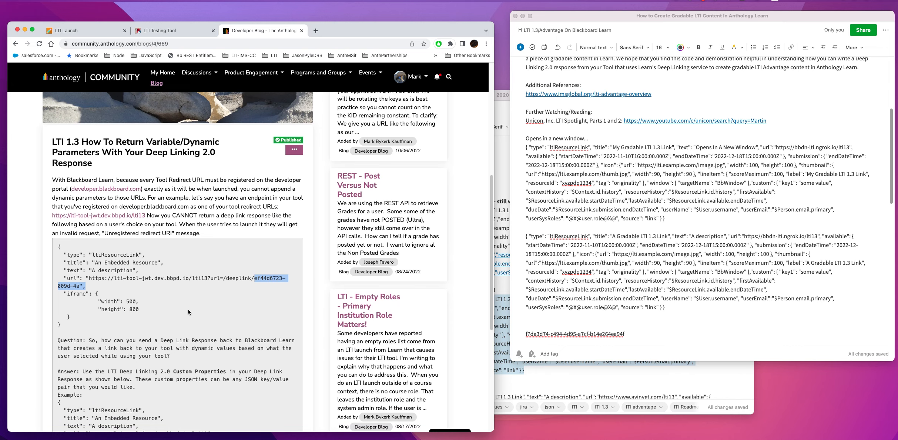
Highlight "Custom Properties" in the blog post's answer and examine the JSON example that passes the url as a custom parameter.
{"action": "scroll", "coordinate": [165, 303], "scroll_direction": "down", "scroll_amount": 3}
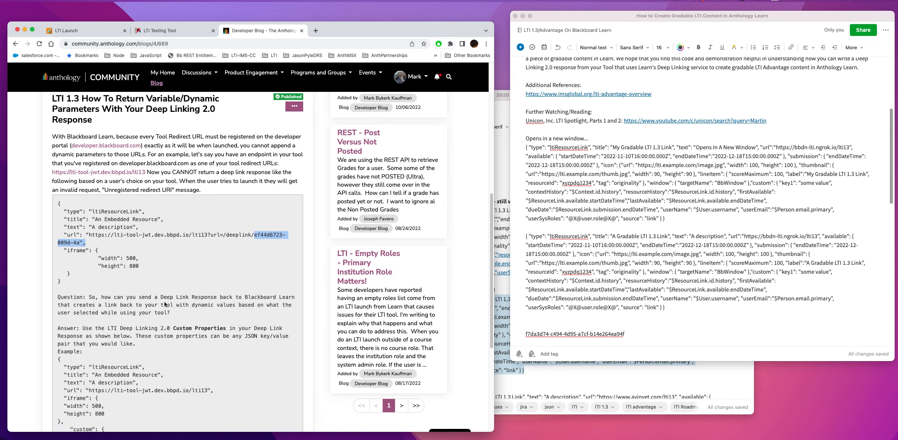
{"action": "scroll", "coordinate": [163, 304], "scroll_direction": "down", "scroll_amount": 1}
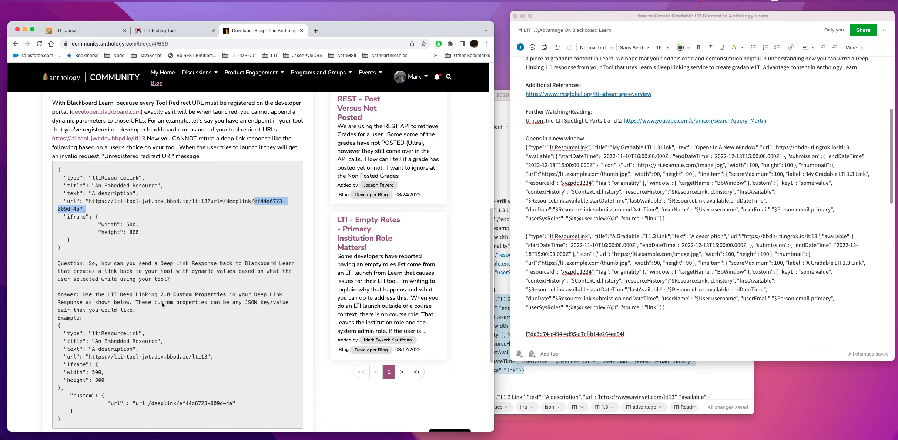
{"action": "left_click_drag", "start_coordinate": [245, 289], "coordinate": [151, 291]}
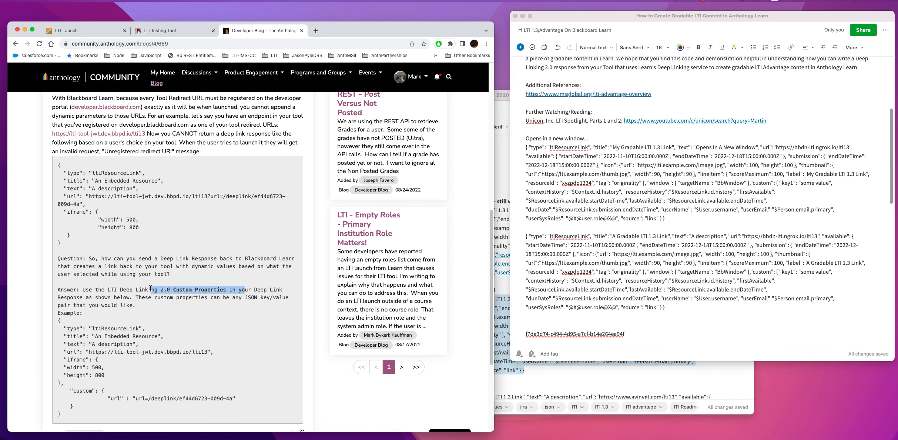
{"action": "scroll", "coordinate": [188, 295], "scroll_direction": "down", "scroll_amount": 5}
{"action": "scroll", "coordinate": [188, 297], "scroll_direction": "down", "scroll_amount": 2}
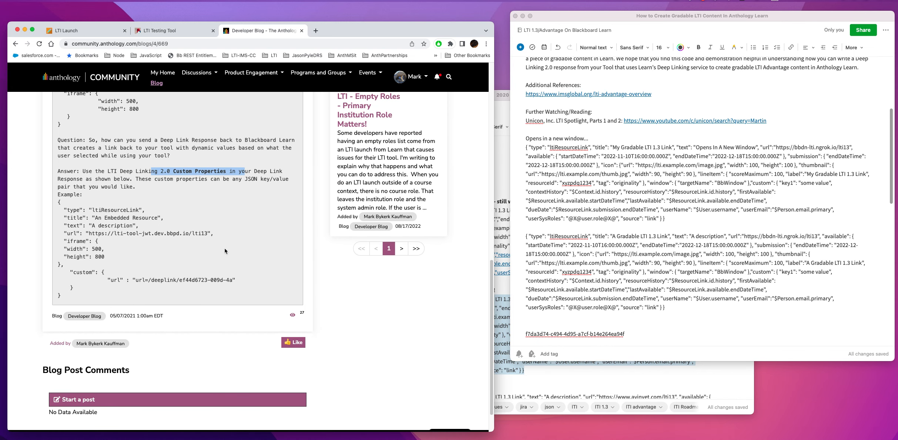
Go back to the Deep Linking Launch page and look over its Deep Linking Request and Return JSON.
{"action": "left_click", "coordinate": [166, 30]}
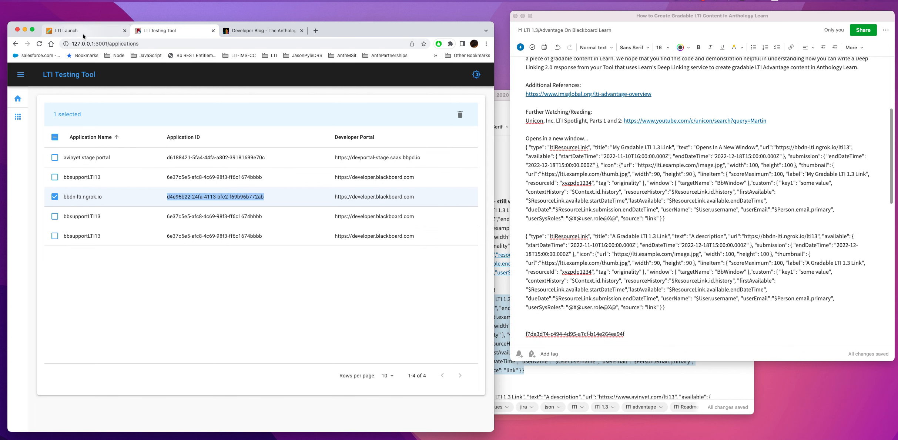
{"action": "left_click", "coordinate": [71, 33]}
{"action": "scroll", "coordinate": [217, 210], "scroll_direction": "down", "scroll_amount": 6}
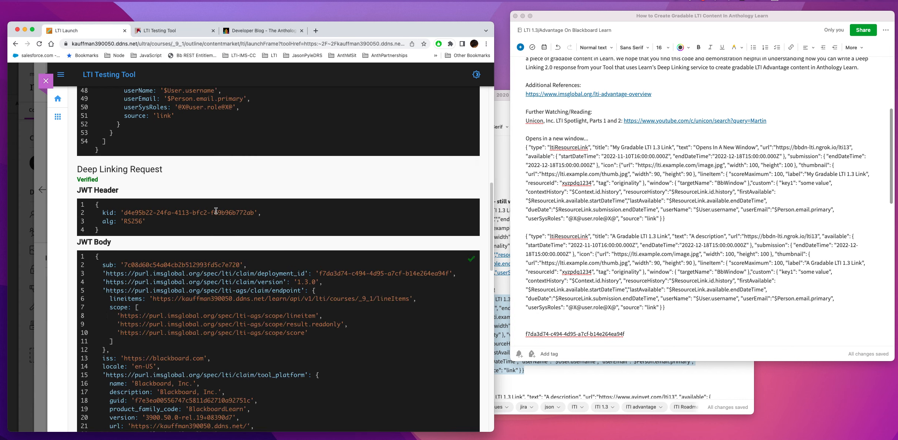
{"action": "scroll", "coordinate": [216, 209], "scroll_direction": "up", "scroll_amount": 4}
{"action": "scroll", "coordinate": [217, 210], "scroll_direction": "up", "scroll_amount": 5}
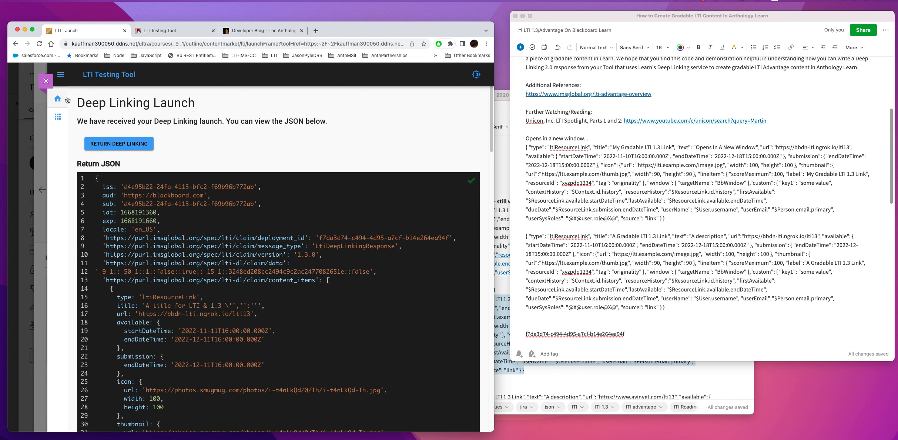
Close the current launch, relaunch bbdn-lti-ngrok-dlreq from the Content Market, and switch the Deep Linking payload to Custom JSON.
{"action": "left_click", "coordinate": [52, 79]}
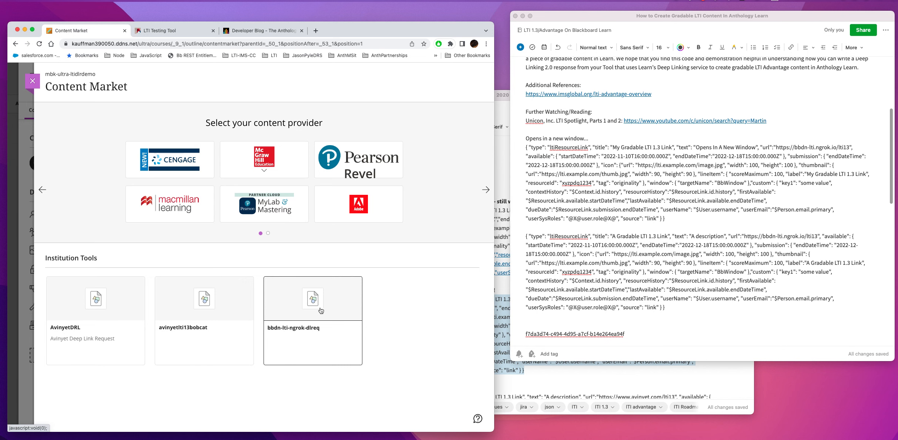
{"action": "left_click", "coordinate": [318, 311]}
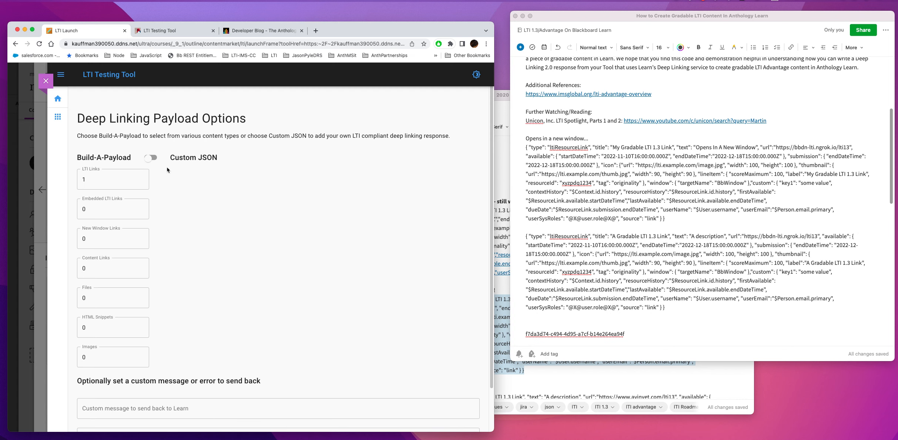
{"action": "left_click", "coordinate": [151, 157]}
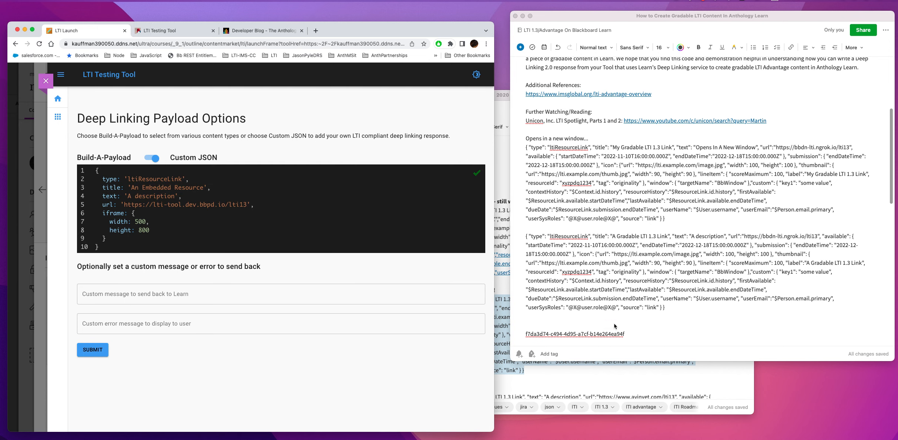
Copy the note's "A Gradable LTI 1.3 Link" JSON sample and replace the whole default custom JSON payload with it.
{"action": "left_click", "coordinate": [675, 304]}
{"action": "left_click_drag", "start_coordinate": [666, 307], "coordinate": [504, 241]}
{"action": "right_click", "coordinate": [556, 245]}
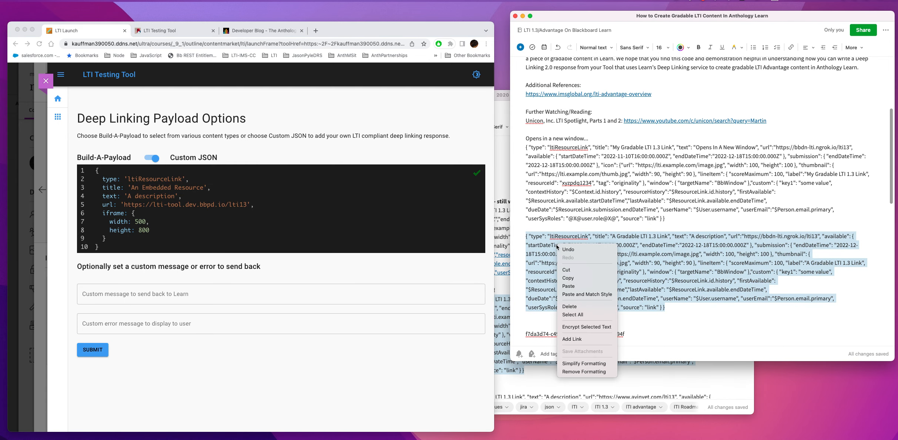
{"action": "left_click", "coordinate": [577, 280]}
{"action": "left_click", "coordinate": [114, 240]}
{"action": "left_click_drag", "start_coordinate": [111, 246], "coordinate": [56, 151]}
{"action": "key", "text": "super+v"}
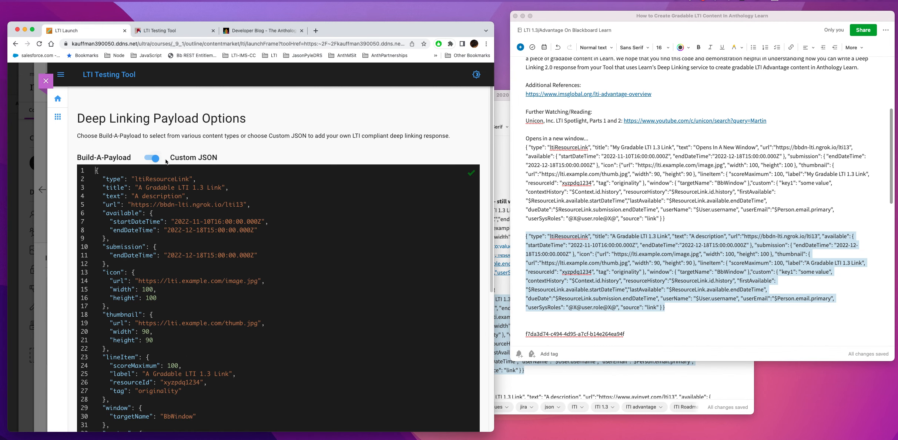
Highlight the title "A Gradable LTI 1.3 Link" and the lineItem label's value in the custom JSON.
{"action": "scroll", "coordinate": [234, 214], "scroll_direction": "down", "scroll_amount": 1}
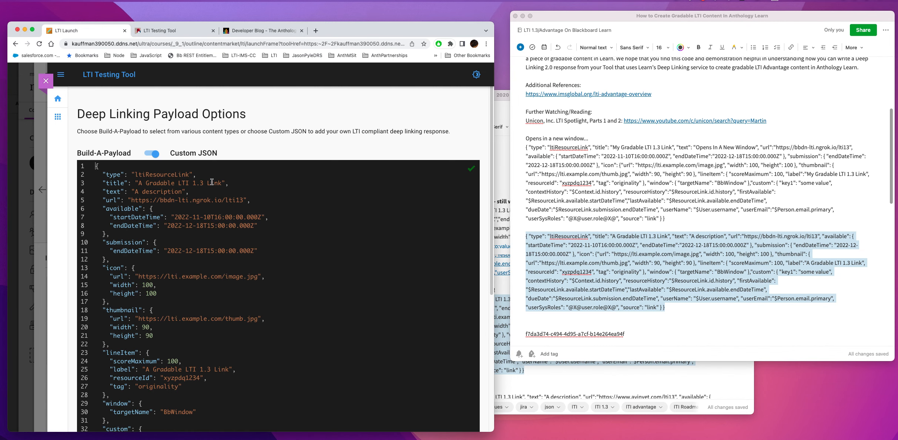
{"action": "left_click_drag", "start_coordinate": [236, 182], "coordinate": [139, 183]}
{"action": "scroll", "coordinate": [259, 210], "scroll_direction": "down", "scroll_amount": 3}
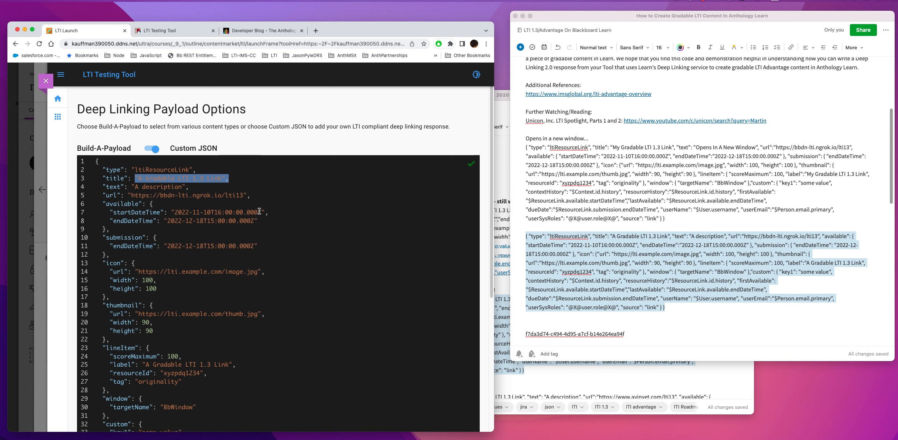
{"action": "scroll", "coordinate": [292, 225], "scroll_direction": "down", "scroll_amount": 10}
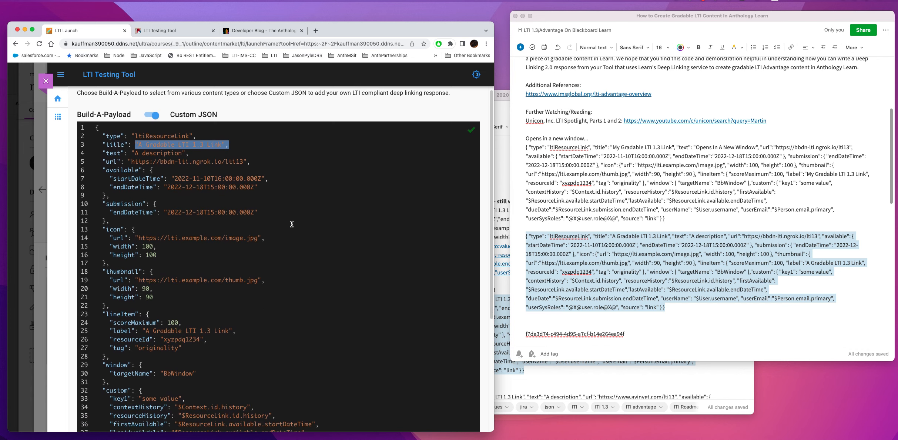
{"action": "scroll", "coordinate": [277, 242], "scroll_direction": "down", "scroll_amount": 4}
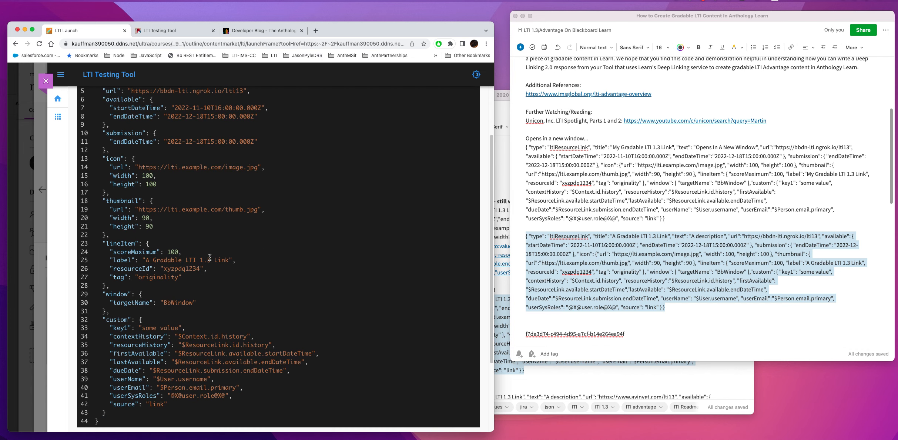
{"action": "left_click", "coordinate": [241, 258]}
{"action": "left_click_drag", "start_coordinate": [241, 257], "coordinate": [135, 258]}
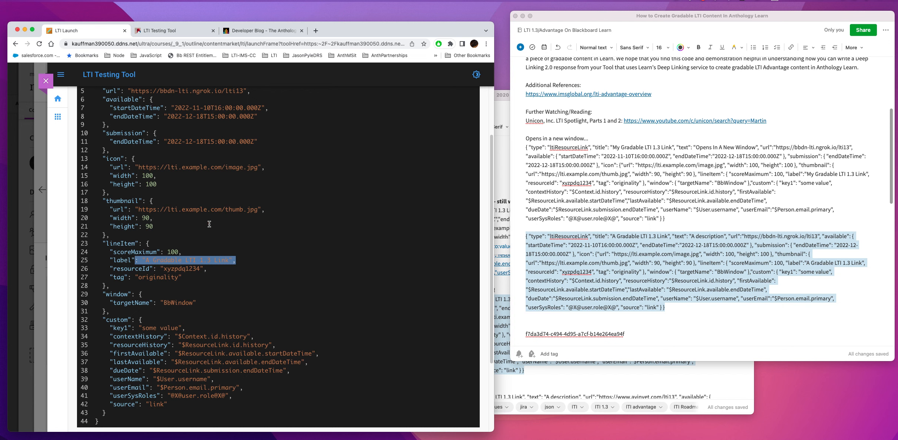
Look over the remaining sections of the custom JSON, including its custom parameters, and submit the payload.
{"action": "scroll", "coordinate": [223, 210], "scroll_direction": "down", "scroll_amount": 2}
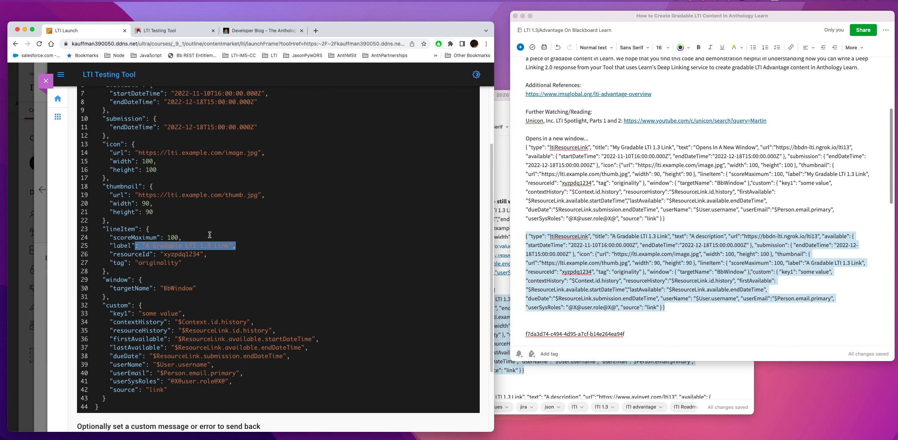
{"action": "scroll", "coordinate": [220, 242], "scroll_direction": "down", "scroll_amount": 2}
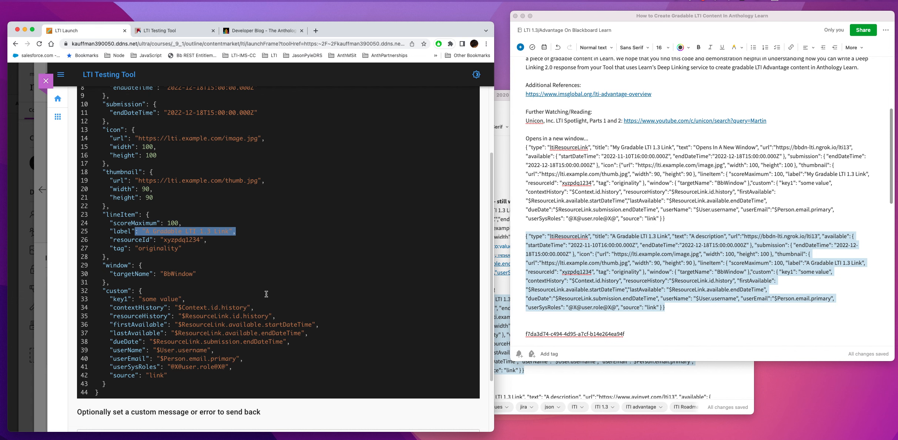
{"action": "scroll", "coordinate": [251, 218], "scroll_direction": "down", "scroll_amount": 1}
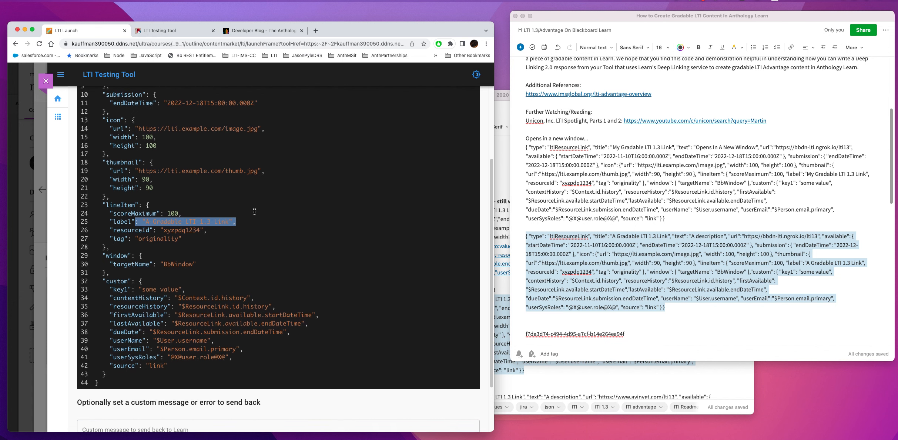
{"action": "scroll", "coordinate": [296, 252], "scroll_direction": "up", "scroll_amount": 6}
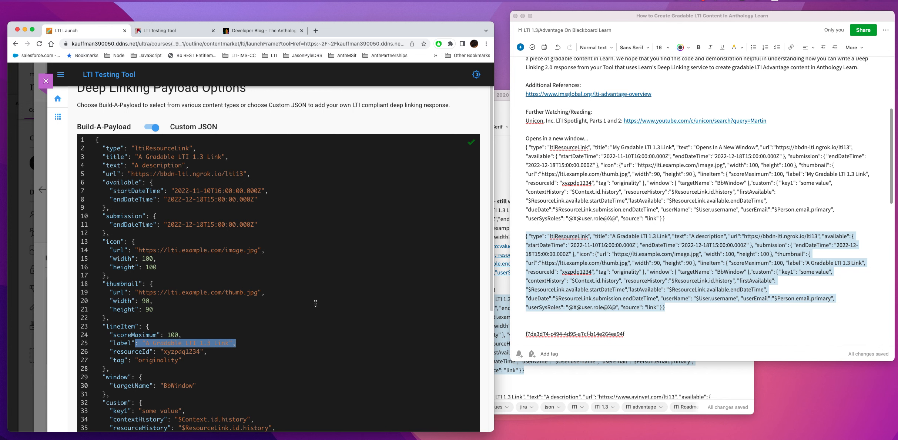
{"action": "scroll", "coordinate": [281, 289], "scroll_direction": "down", "scroll_amount": 5}
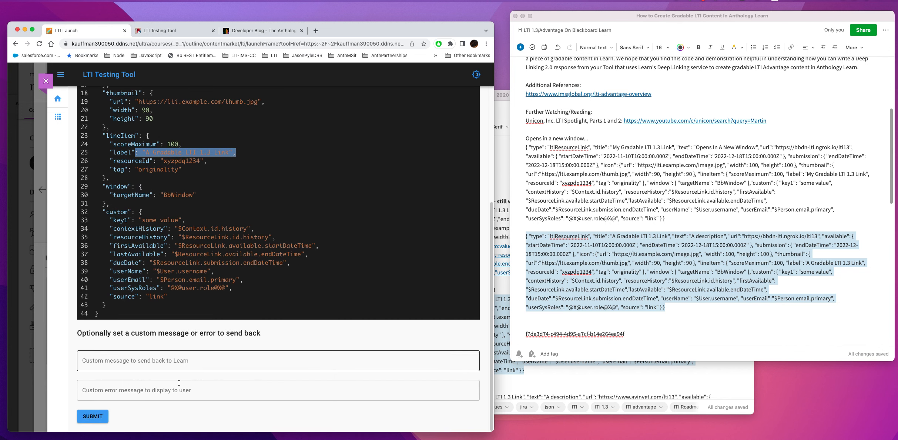
{"action": "left_click", "coordinate": [92, 418]}
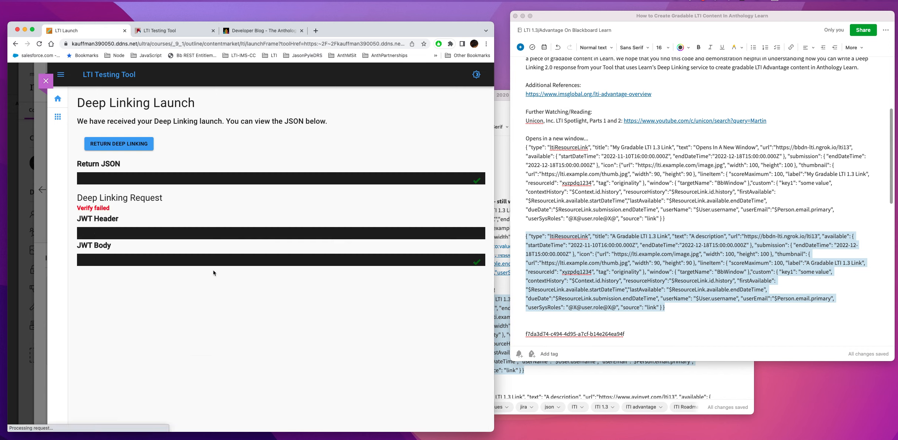
Examine the Return JSON of the Deep Linking launch and highlight its opening lines from iss to locale.
{"action": "scroll", "coordinate": [204, 234], "scroll_direction": "down", "scroll_amount": 3}
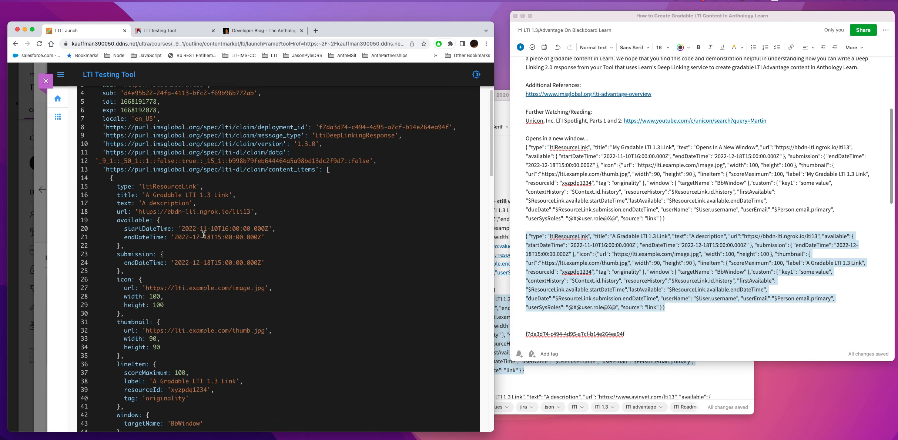
{"action": "scroll", "coordinate": [203, 234], "scroll_direction": "down", "scroll_amount": 3}
{"action": "scroll", "coordinate": [222, 244], "scroll_direction": "up", "scroll_amount": 6}
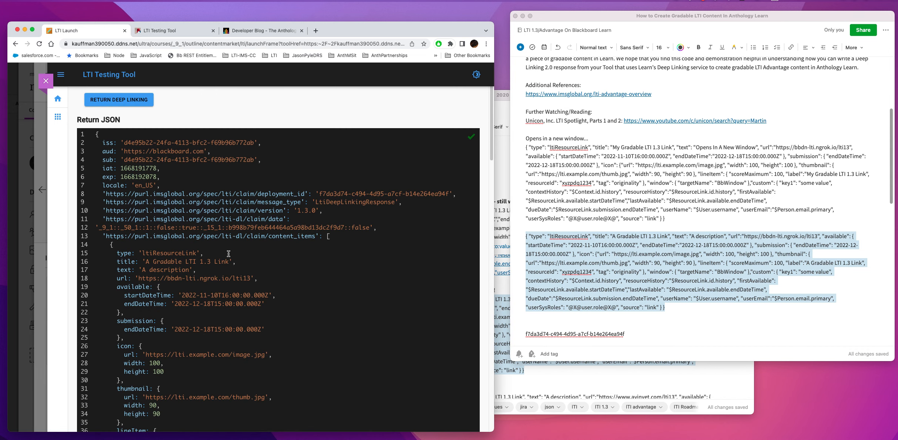
{"action": "scroll", "coordinate": [235, 248], "scroll_direction": "up", "scroll_amount": 1}
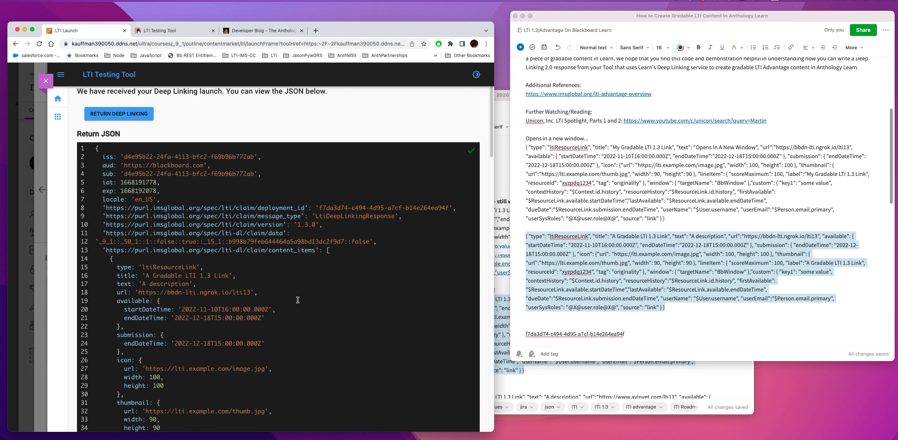
{"action": "scroll", "coordinate": [363, 355], "scroll_direction": "down", "scroll_amount": 1}
{"action": "scroll", "coordinate": [333, 340], "scroll_direction": "up", "scroll_amount": 2}
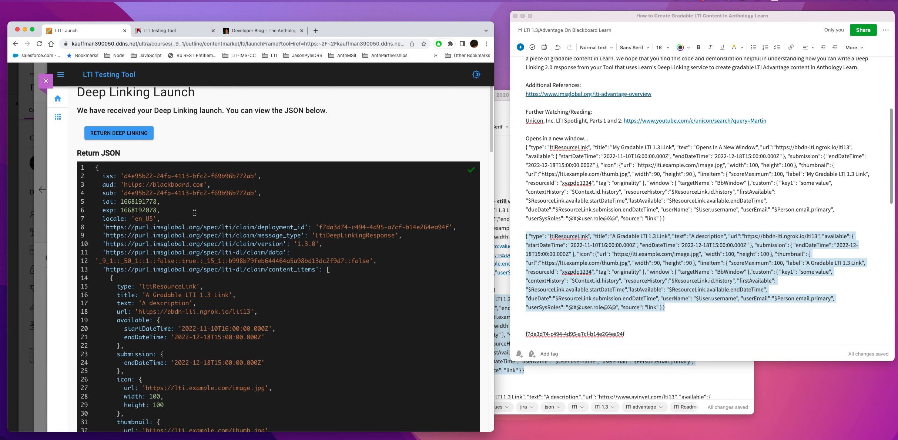
{"action": "left_click_drag", "start_coordinate": [172, 216], "coordinate": [86, 166]}
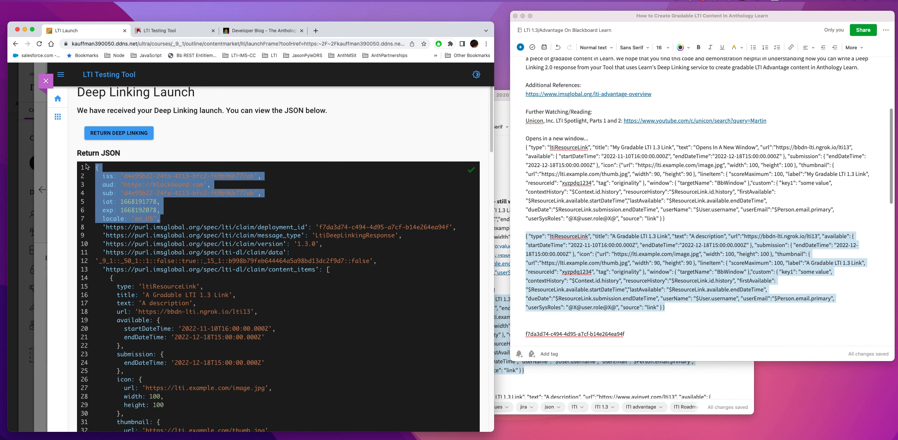
Return the Deep Linking response to the course and check the gradebook's gradable items before going back to the course content.
{"action": "left_click", "coordinate": [179, 127]}
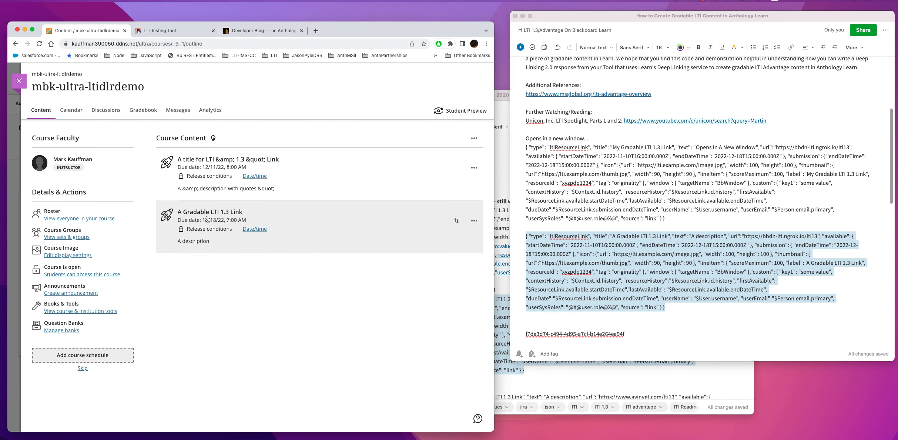
{"action": "left_click", "coordinate": [137, 111]}
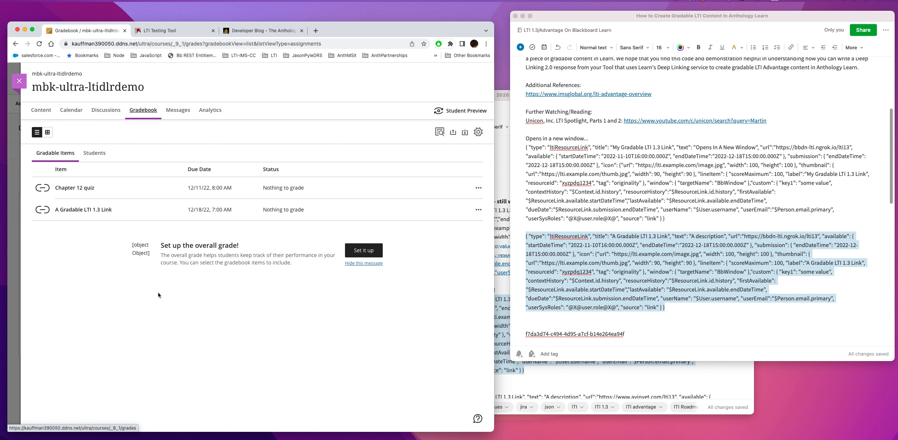
{"action": "left_click", "coordinate": [51, 116]}
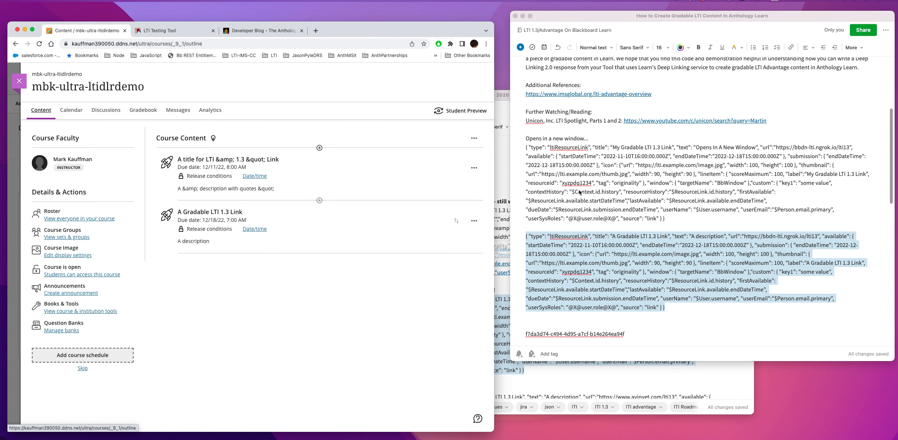
{"action": "scroll", "coordinate": [601, 216], "scroll_direction": "up", "scroll_amount": 5}
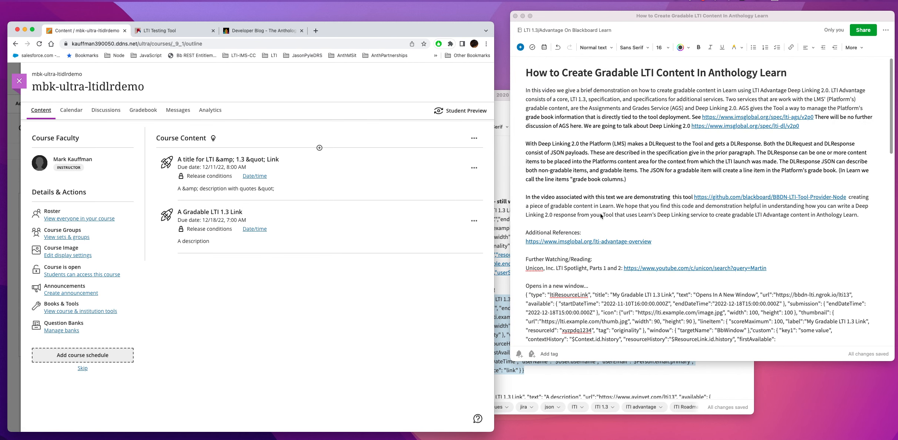